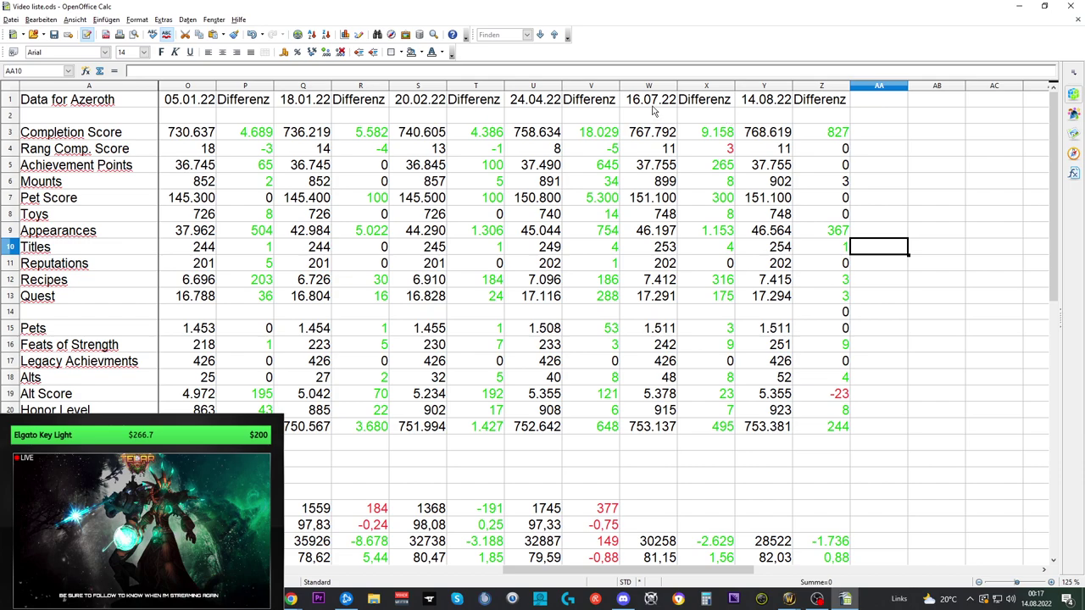
# Step: Switch to the Data for Azeroth character page in the browser and examine the account rankings and collection scores
pyautogui.click(760, 106)
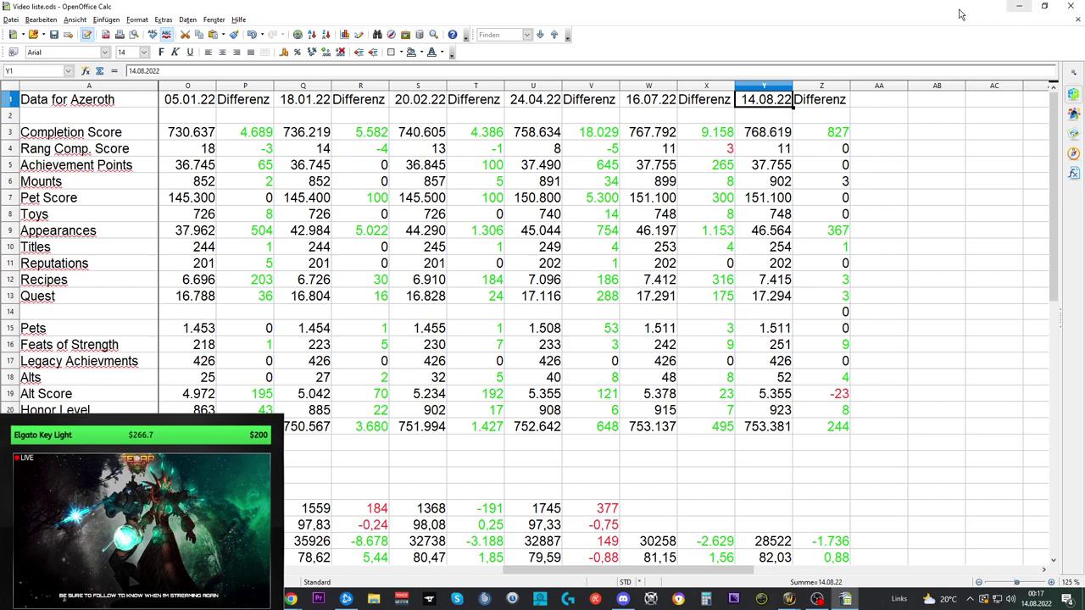
pyautogui.doubleClick(891, 10)
pyautogui.hotkey('alt', 'Tab')
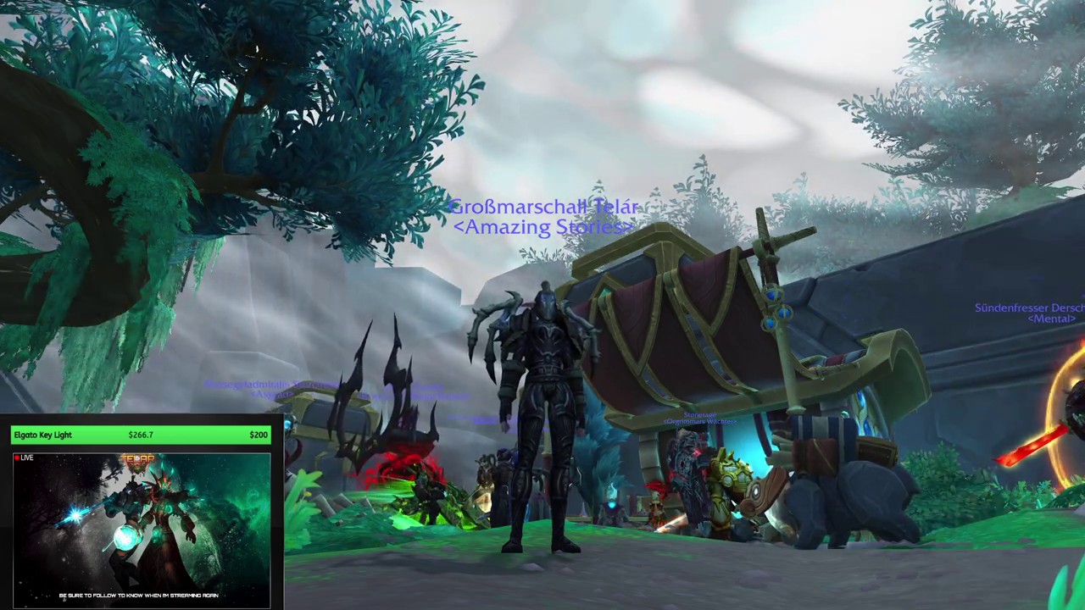
pyautogui.hotkey('alt', 'Tab')
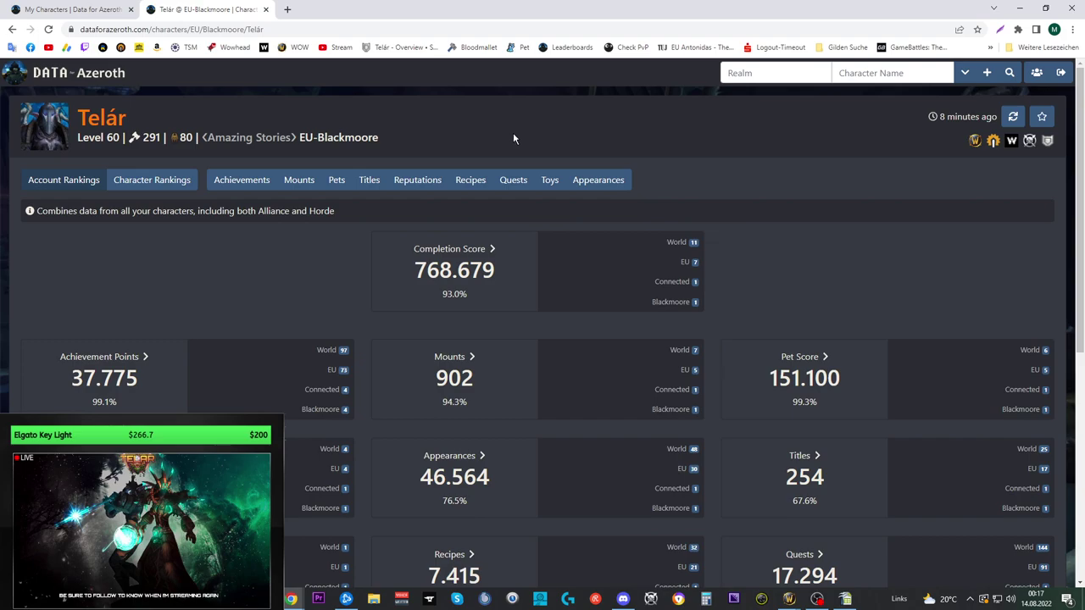
pyautogui.scroll(-1, 496, 149)
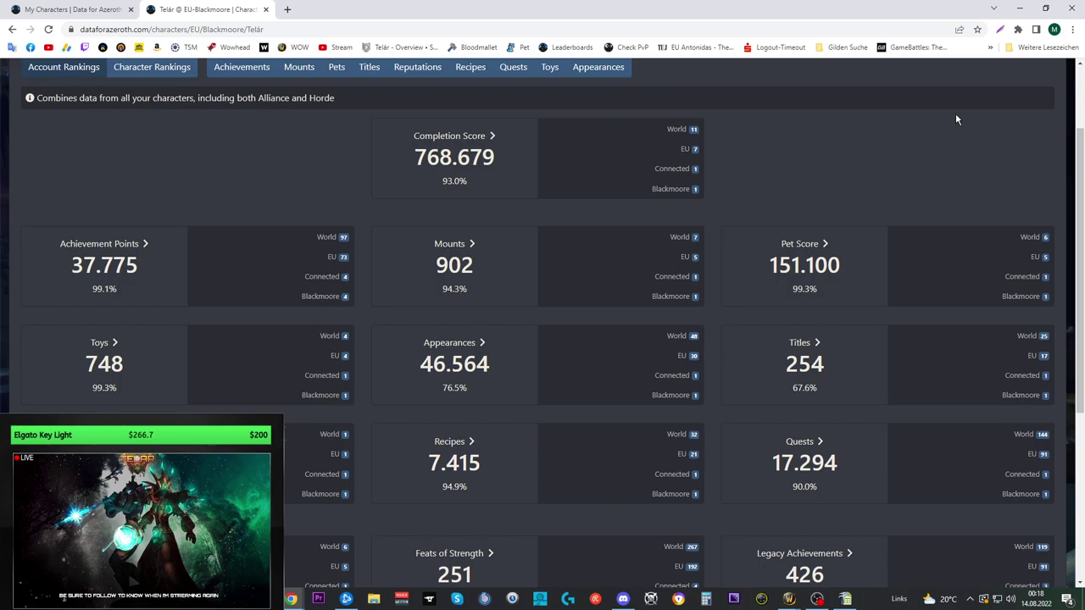
# Step: Return to the spreadsheet and review the 14.08.22 differences for Completion Score, Rang Comp. Score and Achievement Points
pyautogui.hotkey('alt', 'Tab')
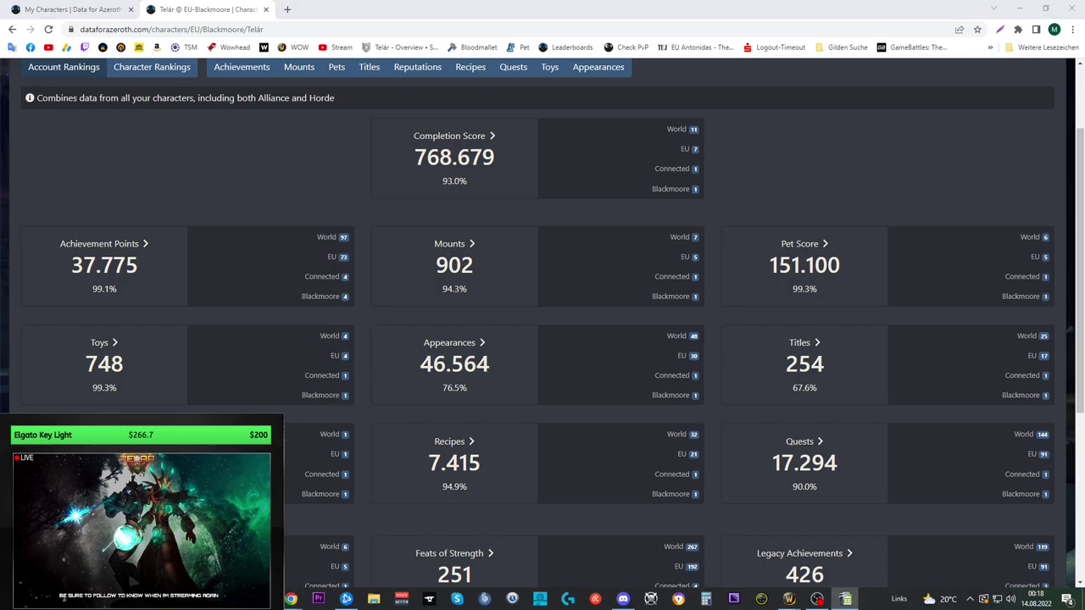
pyautogui.doubleClick(797, 153)
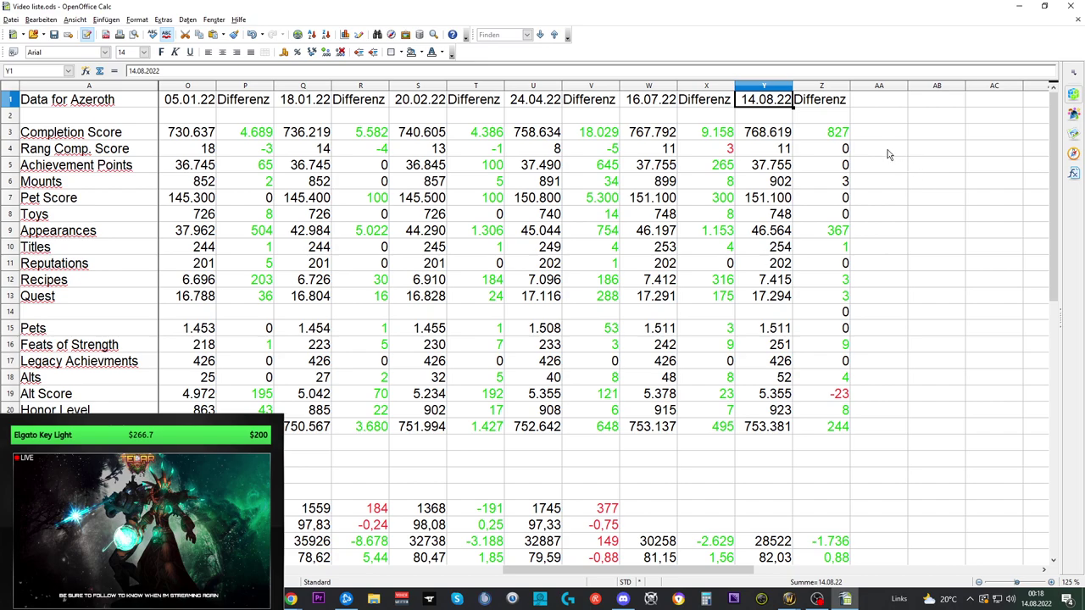
pyautogui.click(837, 136)
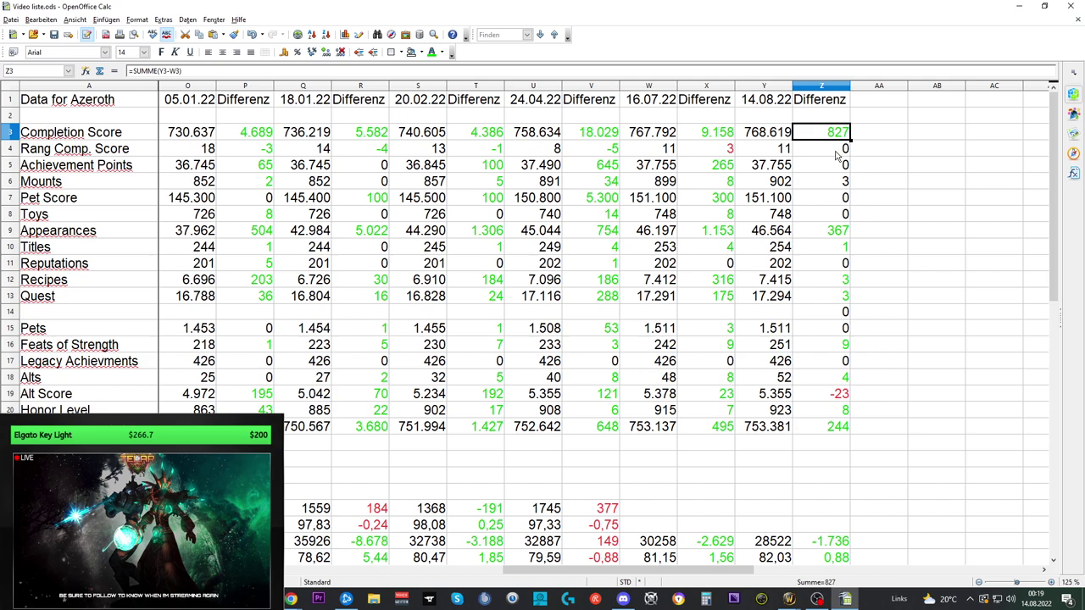
pyautogui.click(838, 151)
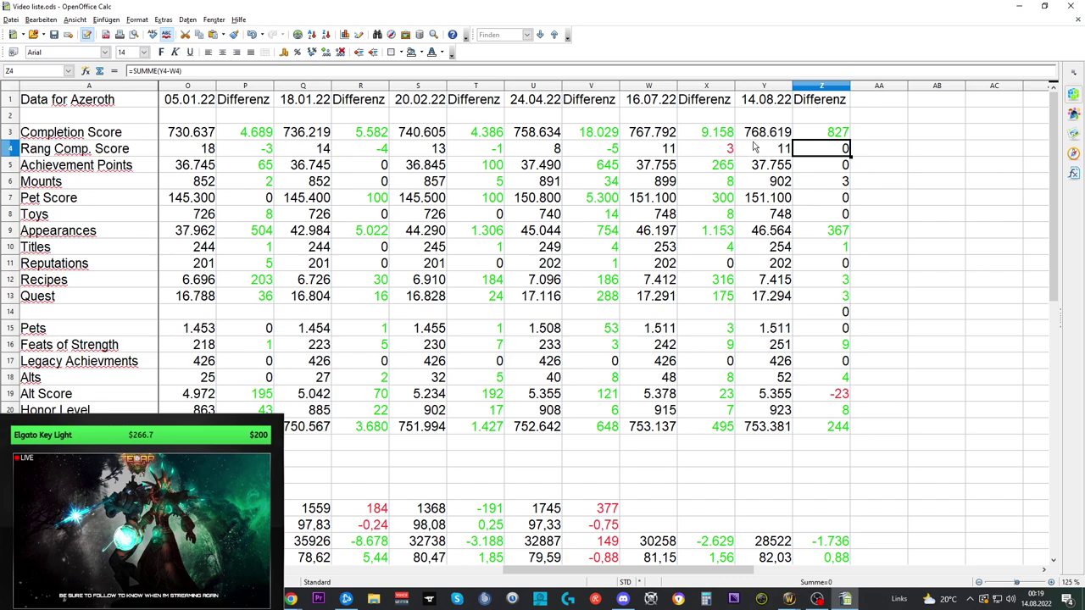
pyautogui.click(838, 169)
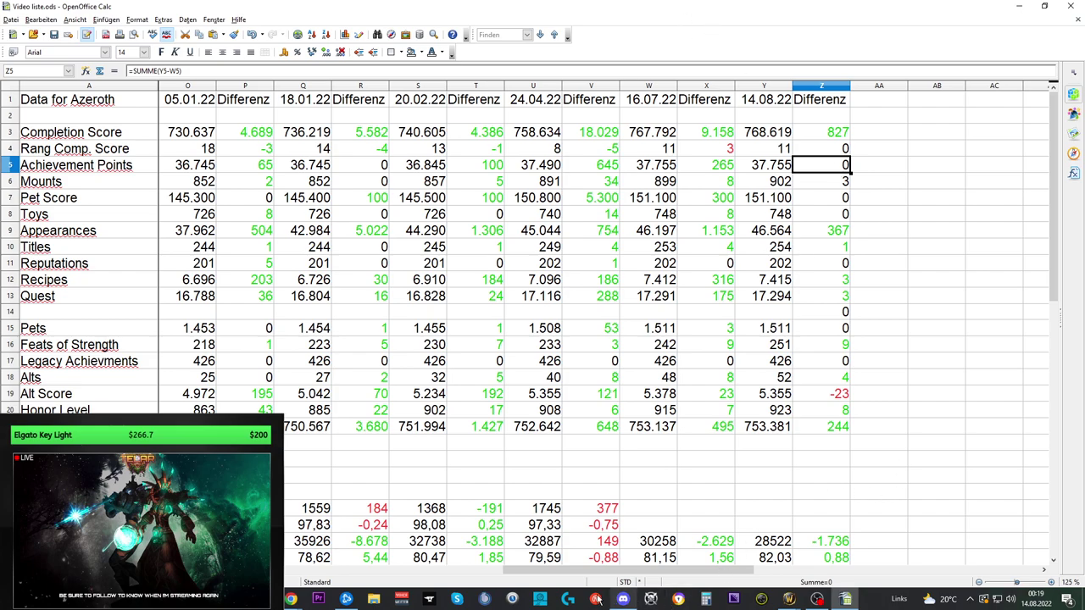
# Step: Switch to World of Warcraft, show the game interface and open the achievements overview to check the achievement points
pyautogui.moveTo(789, 599)
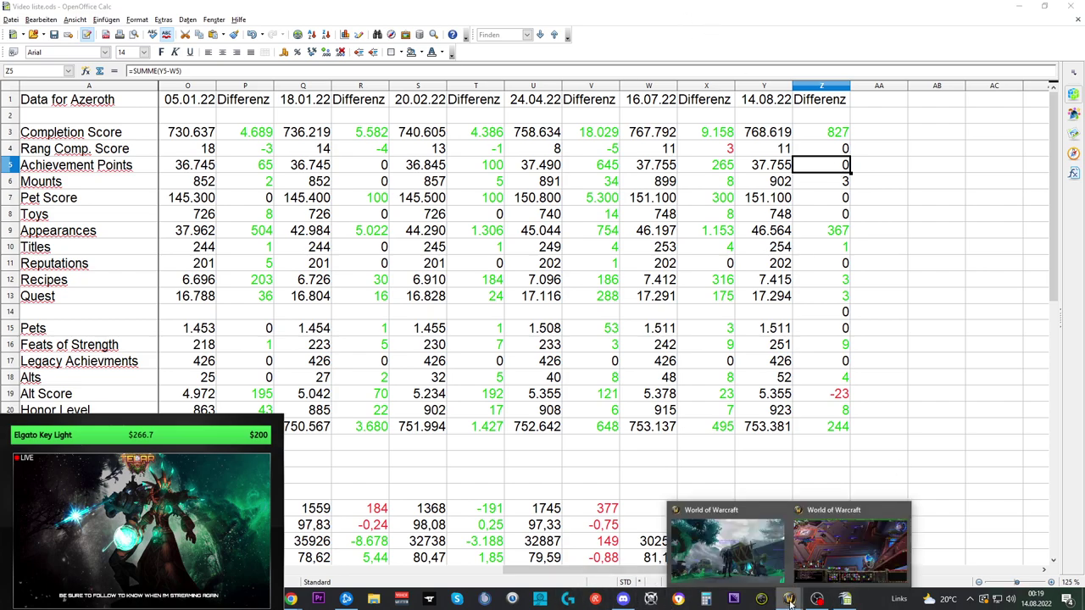
pyautogui.click(759, 568)
pyautogui.hotkey('alt', 'z')
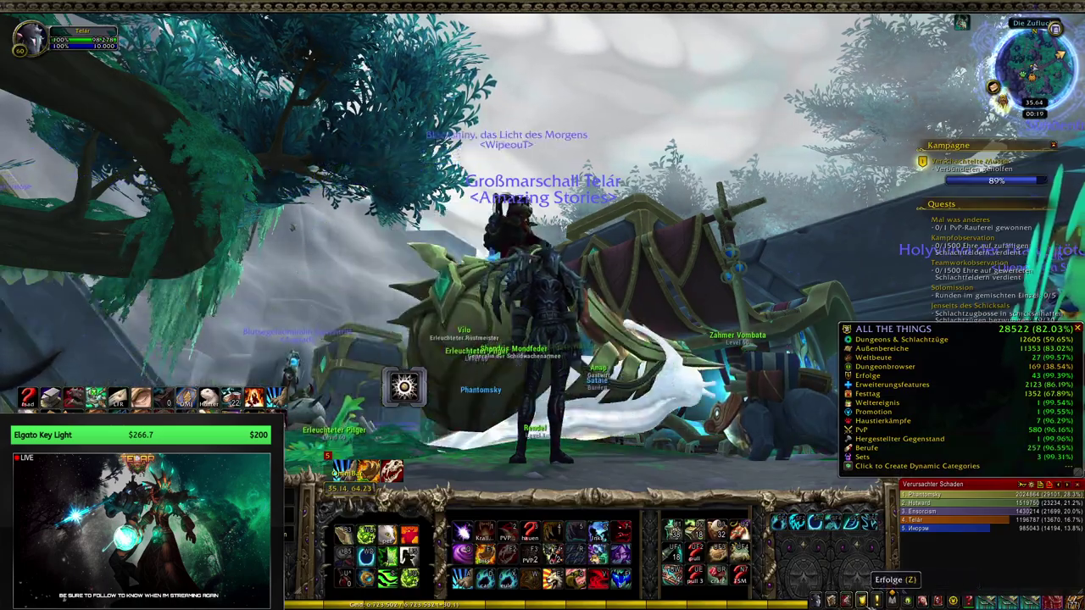
pyautogui.click(863, 599)
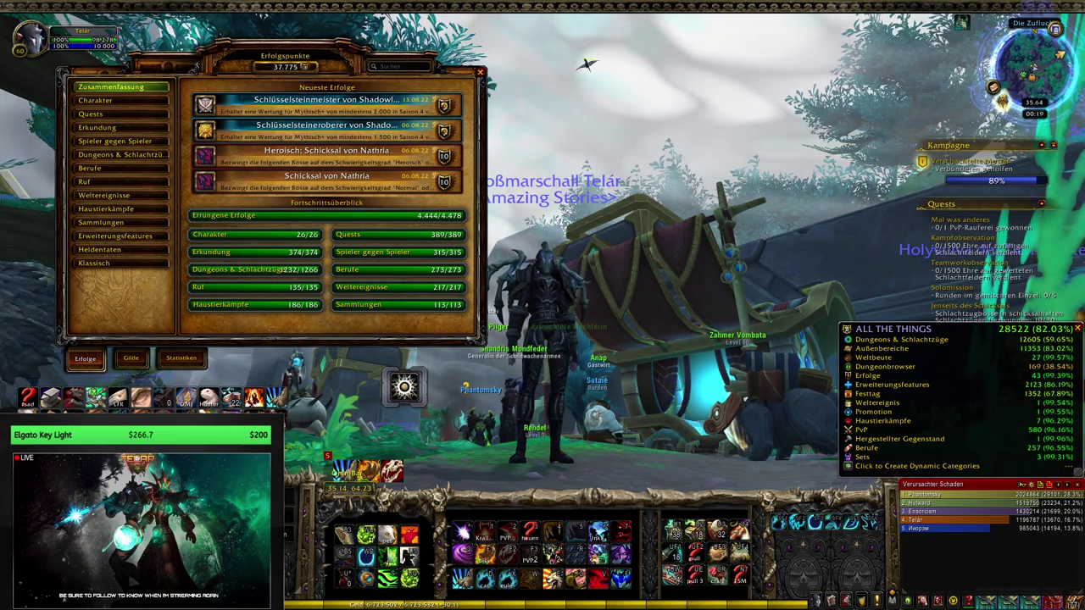
# Step: Compare the achievement points with Data for Azeroth and set the spreadsheet's 14.08.22 Achievement Points to 37.775
pyautogui.hotkey('alt', 'Tab')
pyautogui.hotkey('alt', 'Tab')
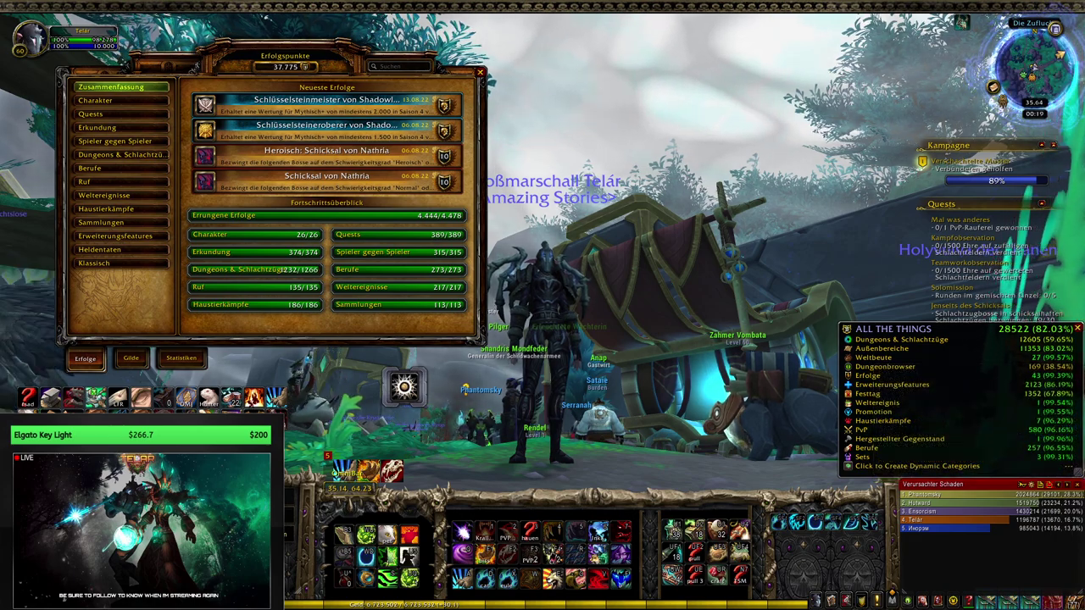
pyautogui.hotkey('alt', 'Tab')
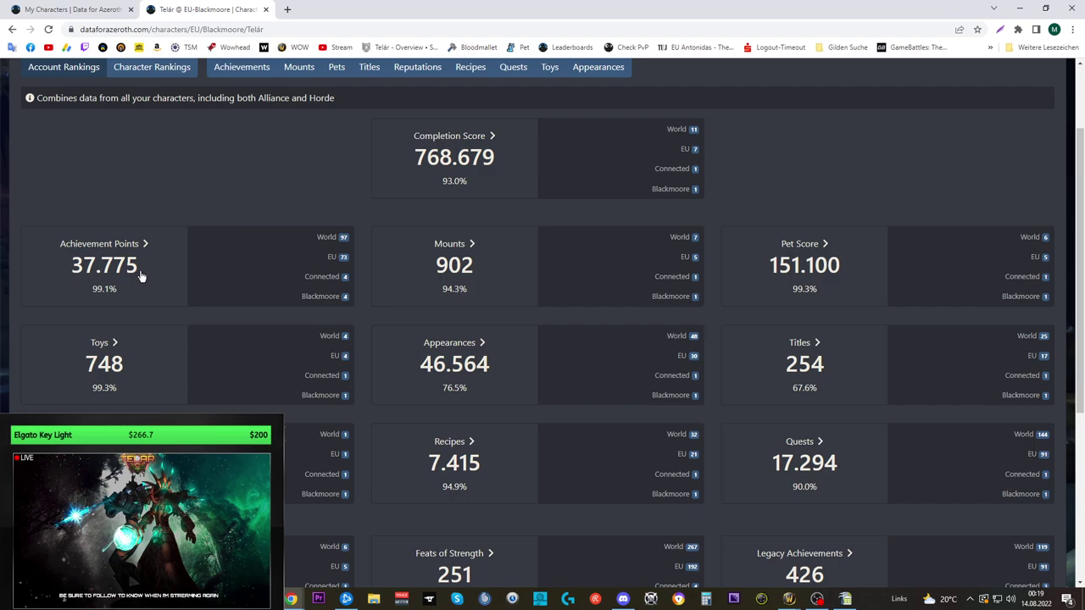
pyautogui.hotkey('alt', 'Tab')
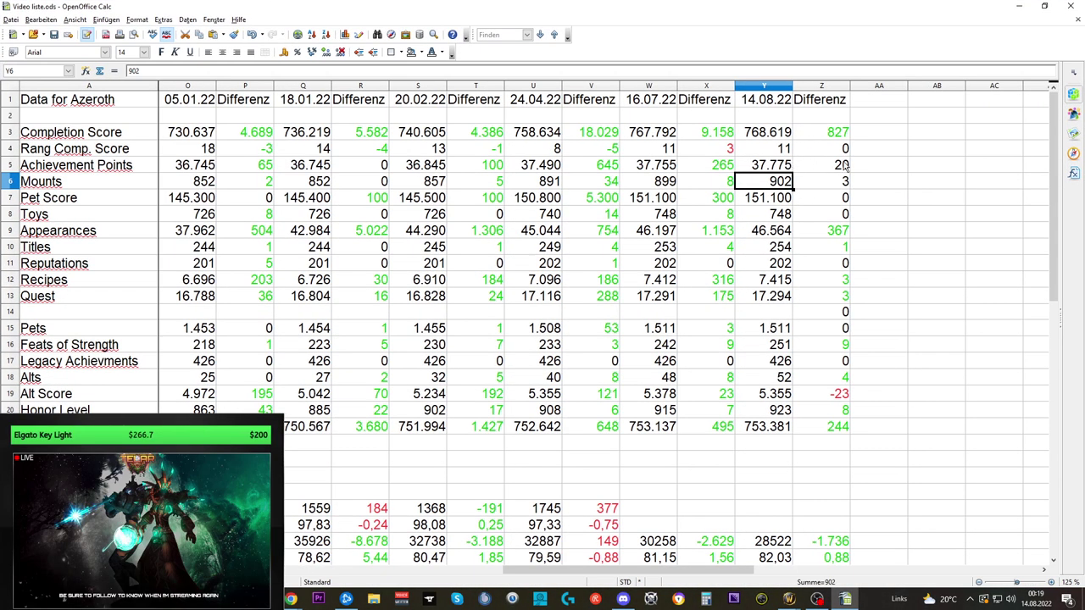
pyautogui.click(827, 168)
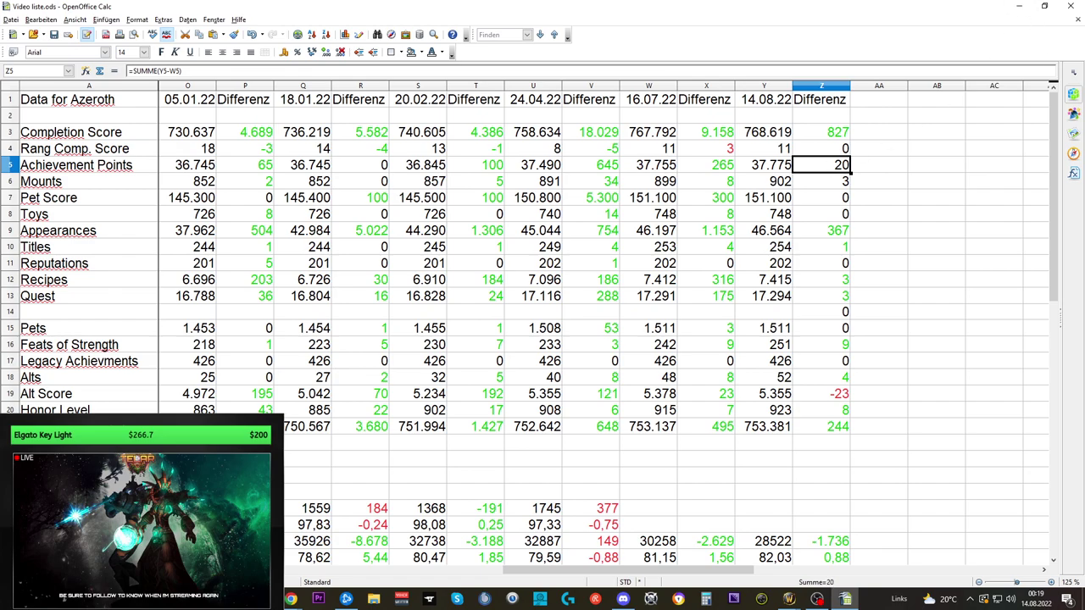
# Step: Go back to World of Warcraft and check the character's Mythic+ rating and the character info sheet
pyautogui.click(1019, 6)
pyautogui.click(1017, 9)
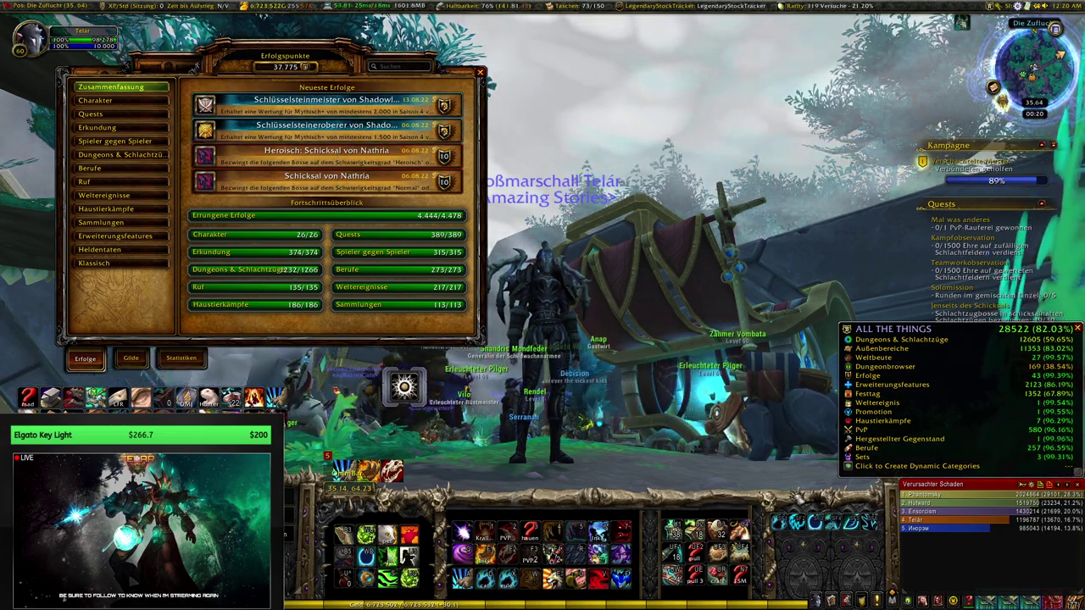
pyautogui.press('i')
pyautogui.click(711, 315)
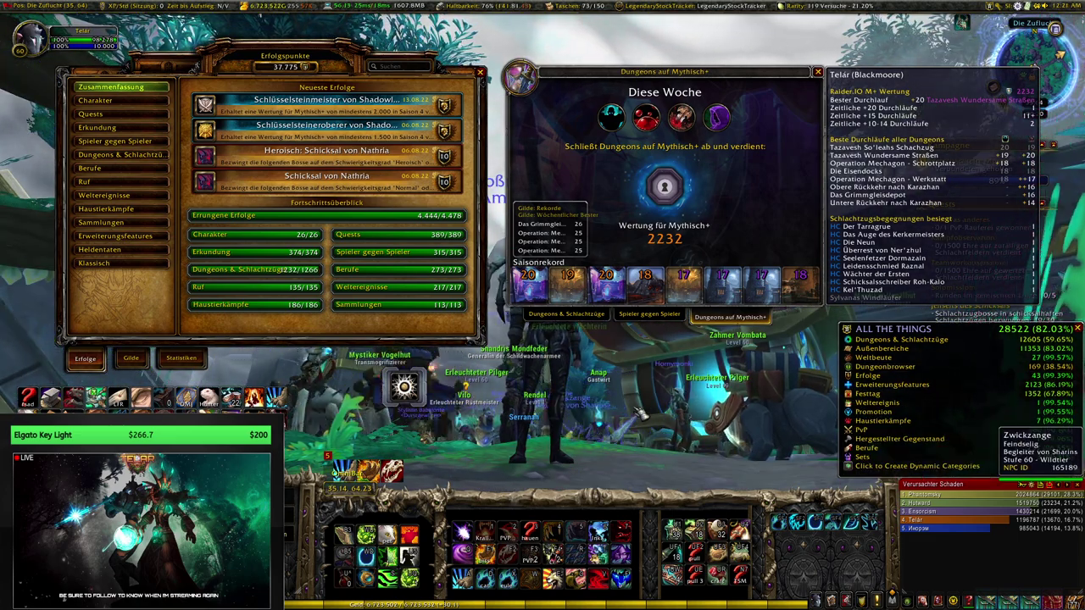
pyautogui.click(816, 599)
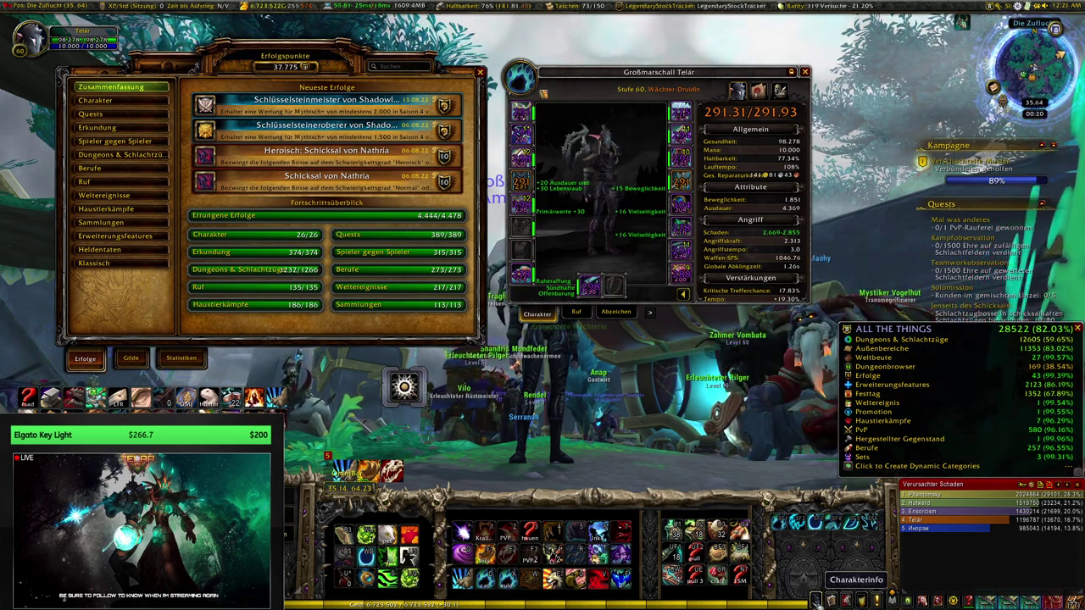
pyautogui.click(815, 599)
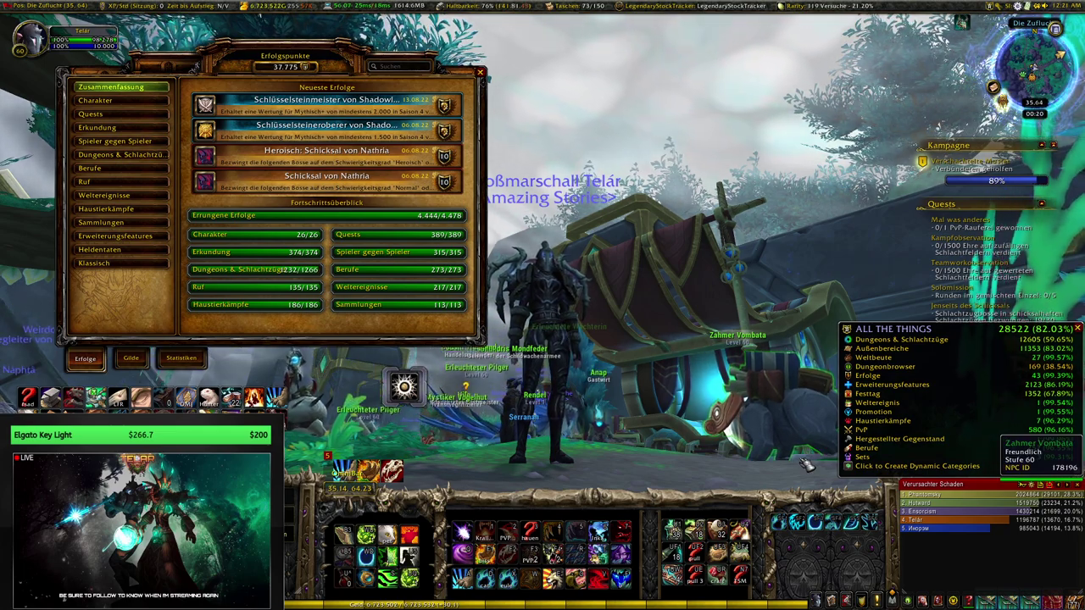
# Step: Search the mount collection for "gladi" and view the two Seelenfresser gladiator mounts and the Protodrache des verderbten Gladiators
pyautogui.hotkey('shift', 'p')
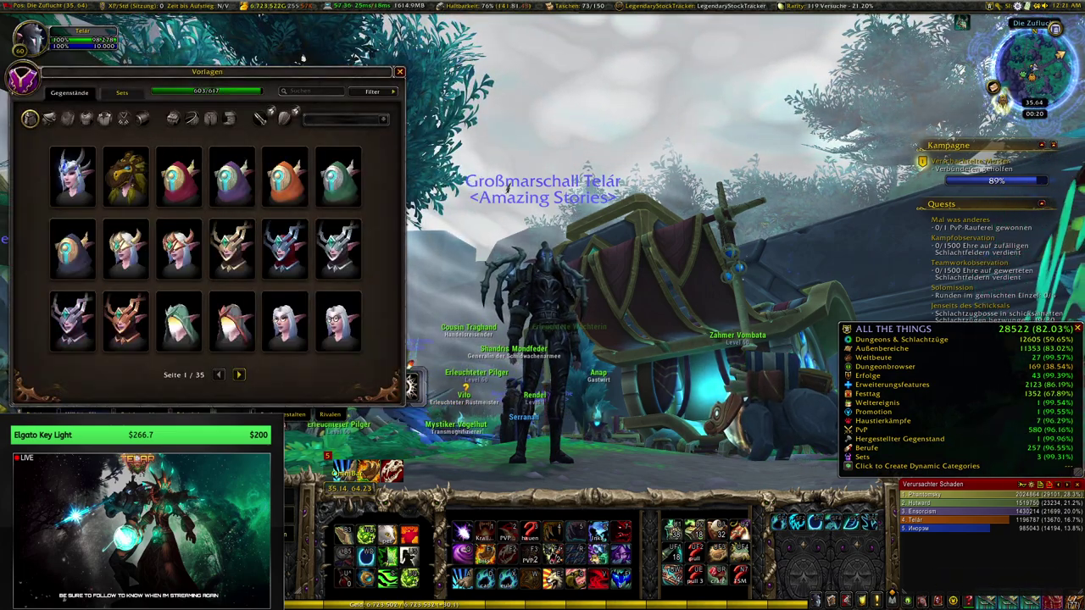
pyautogui.hotkey('shift', 'p')
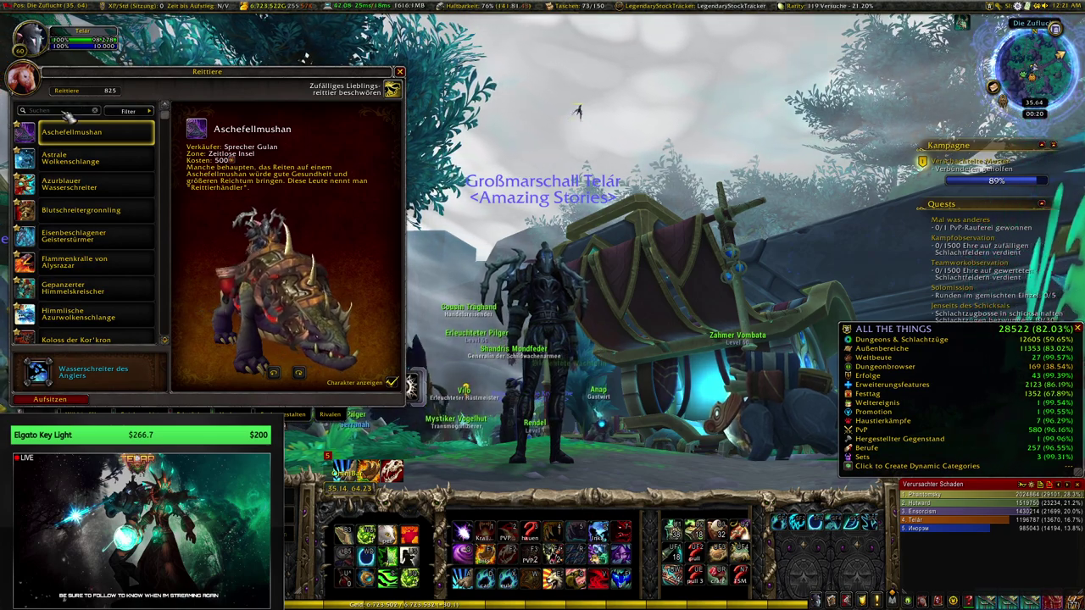
pyautogui.write('gladi')
pyautogui.scroll(-1, 113, 157)
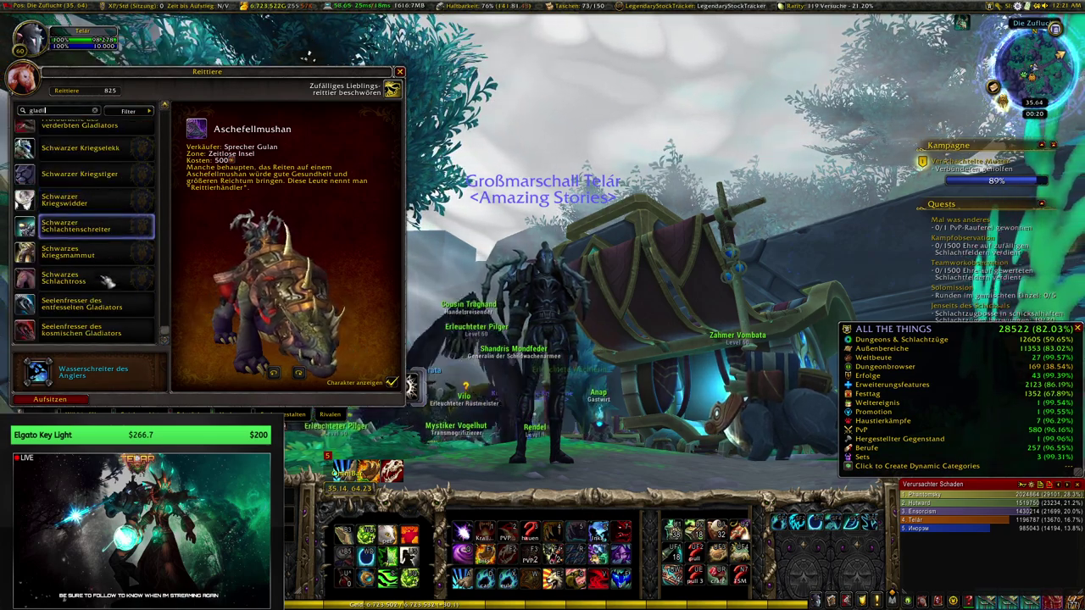
pyautogui.click(93, 330)
pyautogui.click(93, 303)
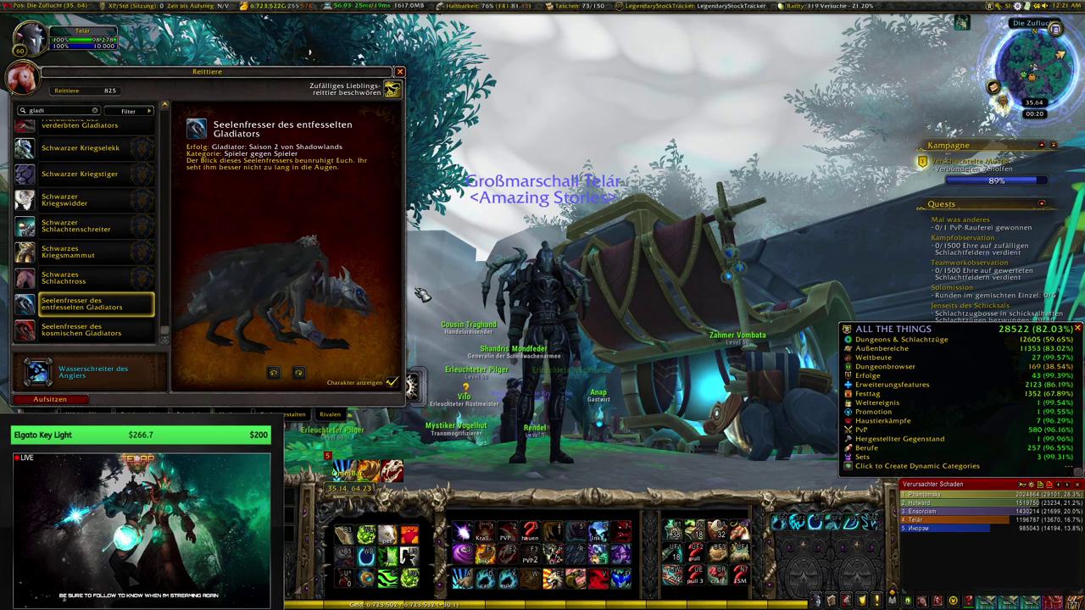
pyautogui.click(93, 330)
pyautogui.scroll(1, 94, 254)
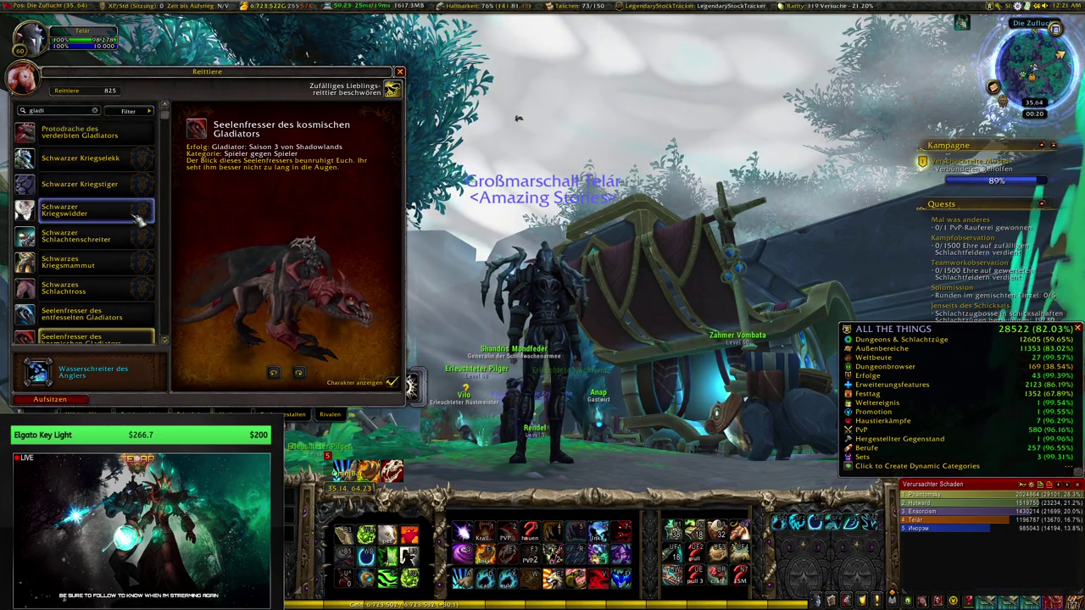
pyautogui.click(93, 131)
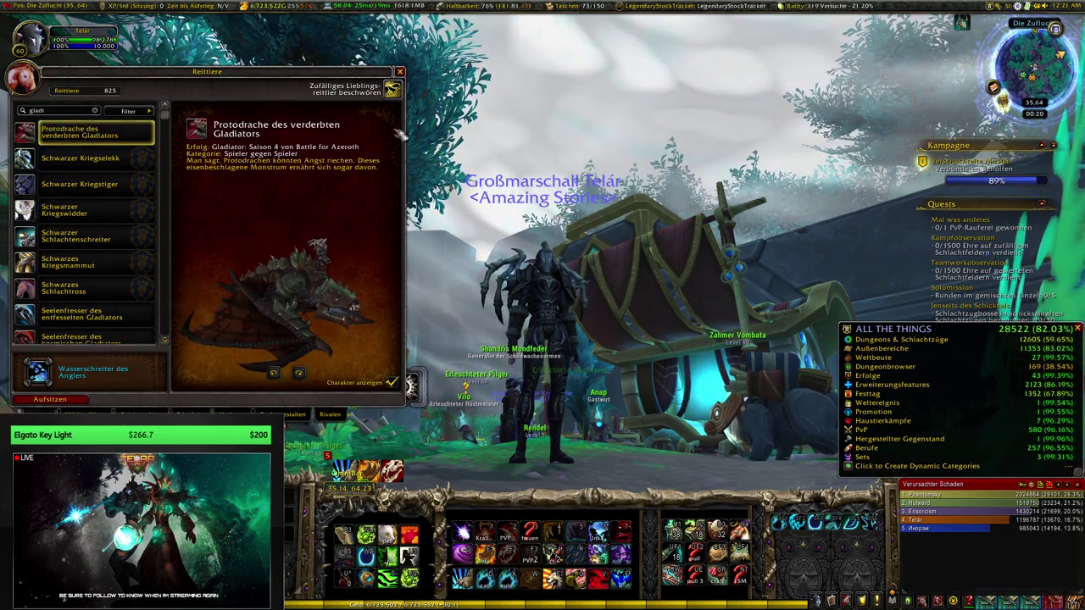
pyautogui.press('Escape')
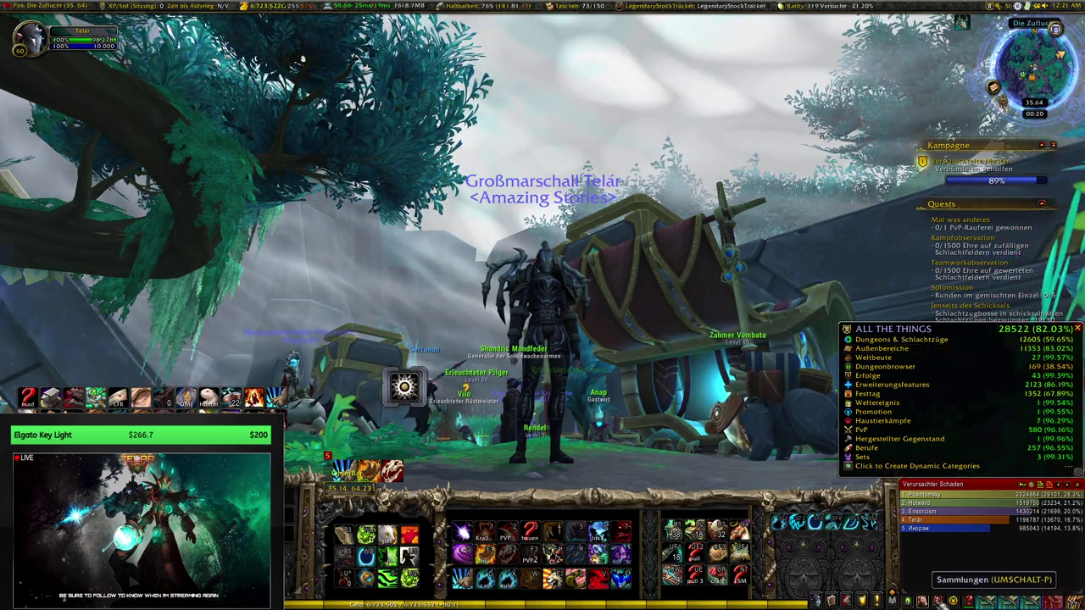
# Step: Search the mount collection for "schlüss" and view the Todeswandler der Wiederherstellung mount
pyautogui.hotkey('shift', 'p')
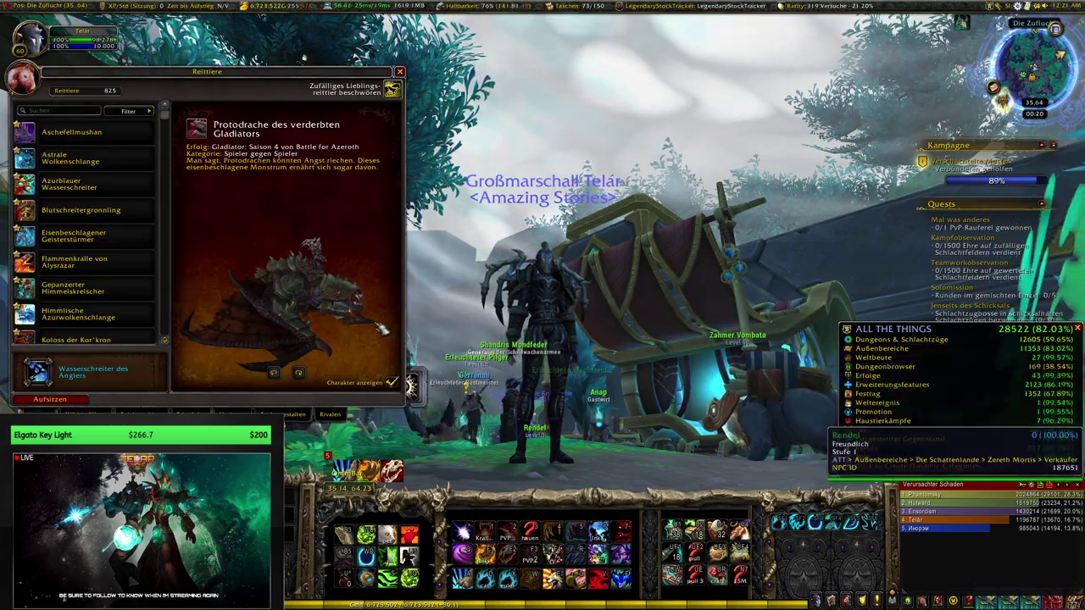
pyautogui.click(55, 111)
pyautogui.write('schlüss')
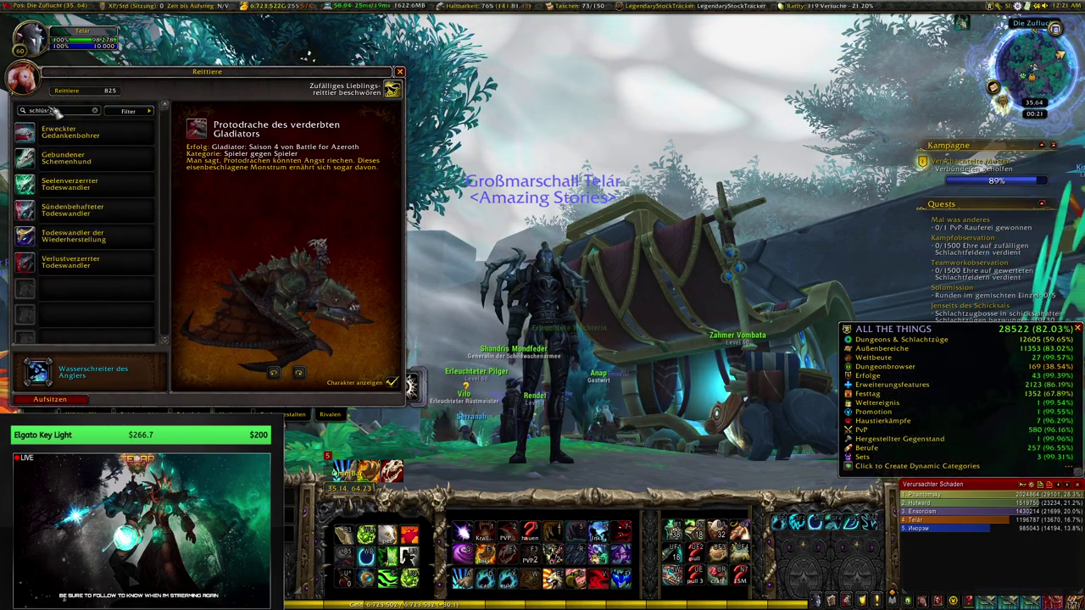
pyautogui.click(127, 237)
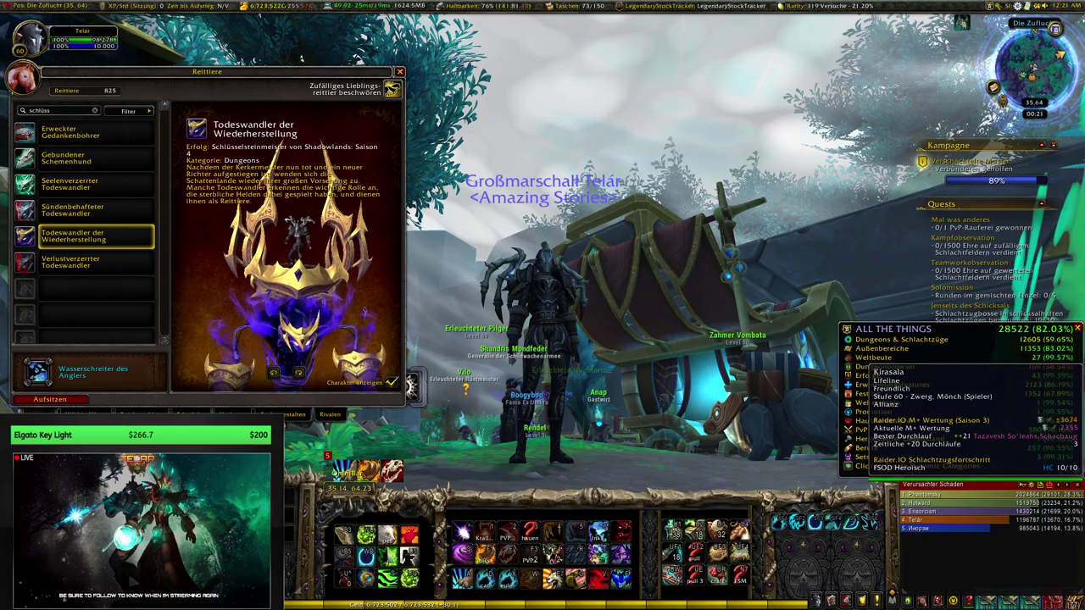
# Step: Switch back to the spreadsheet and review the 14.08.22 differences for Mounts, Pet Score, Toys and Appearances
pyautogui.hotkey('alt', 'Tab')
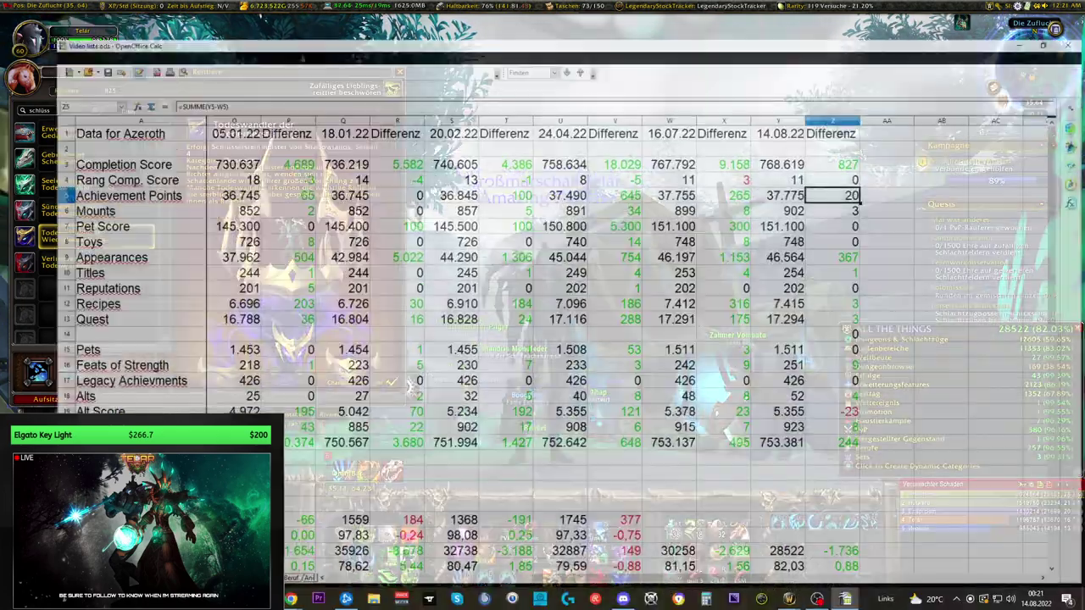
pyautogui.press('Down')
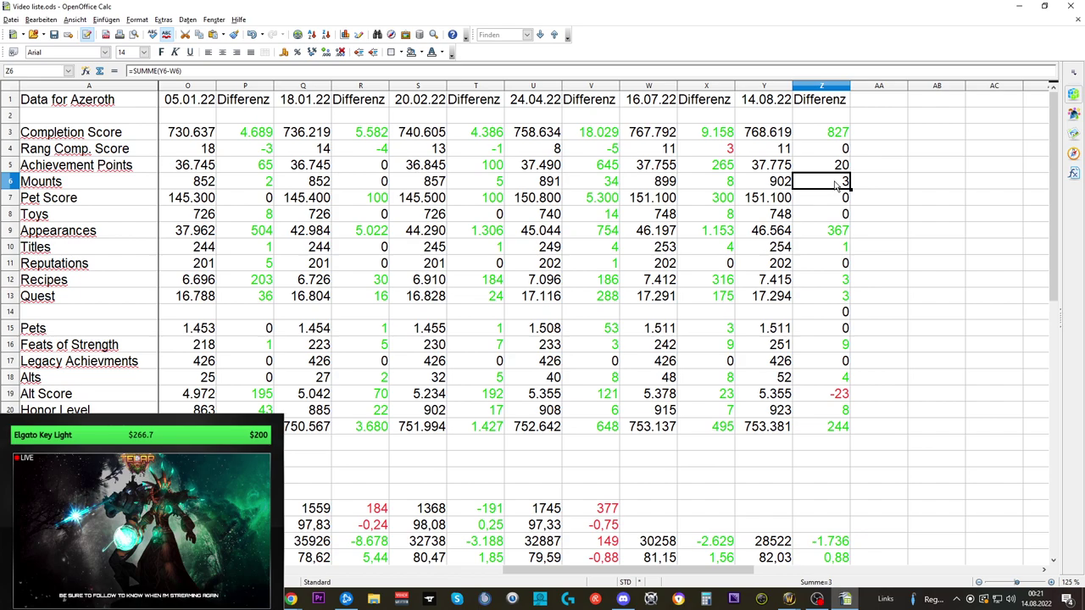
pyautogui.click(830, 198)
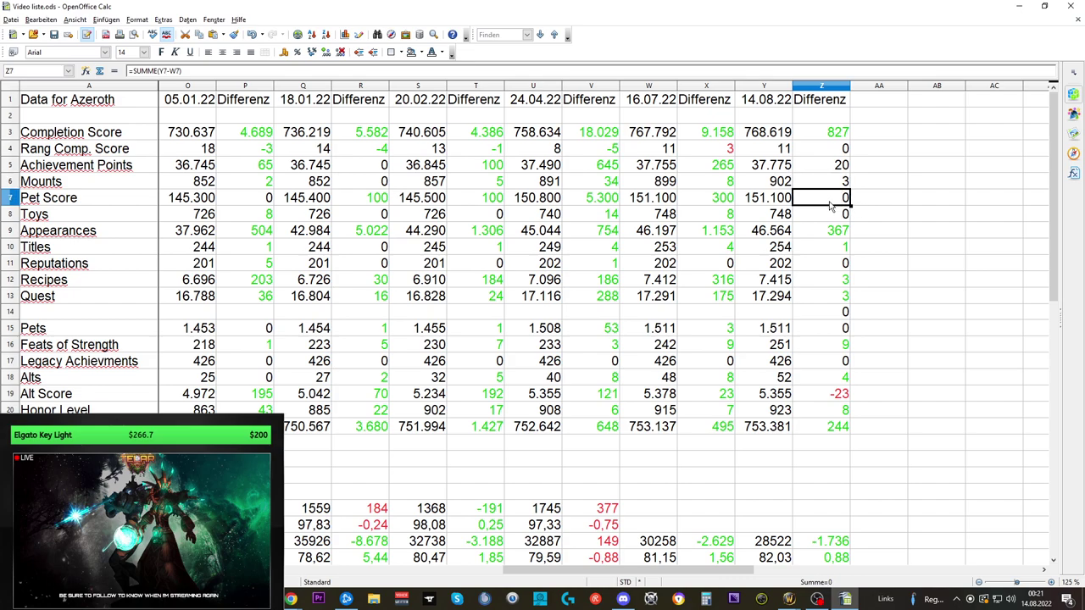
pyautogui.click(828, 217)
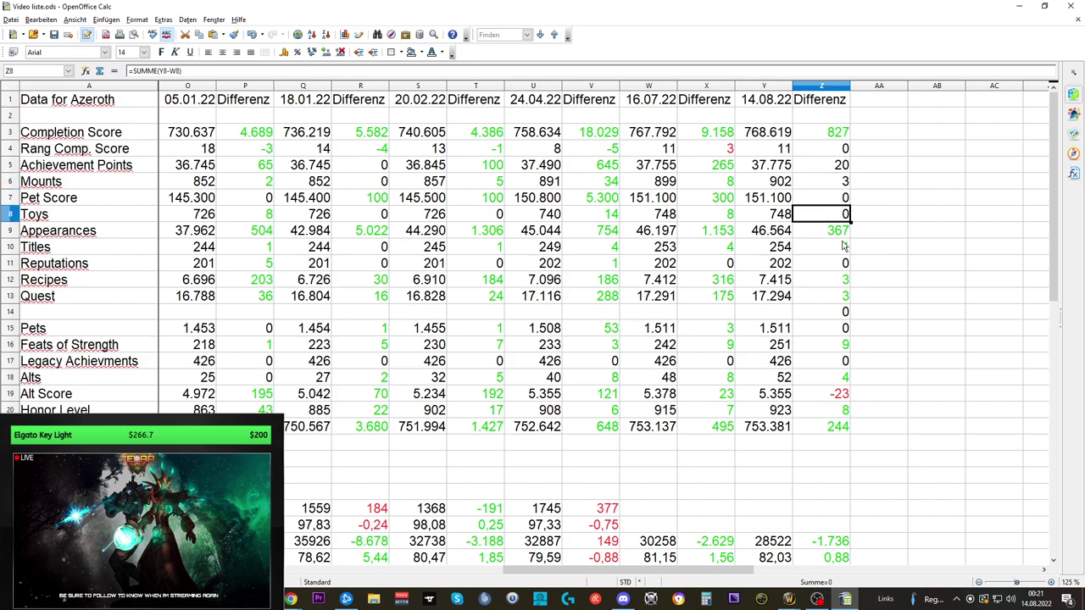
pyautogui.click(843, 233)
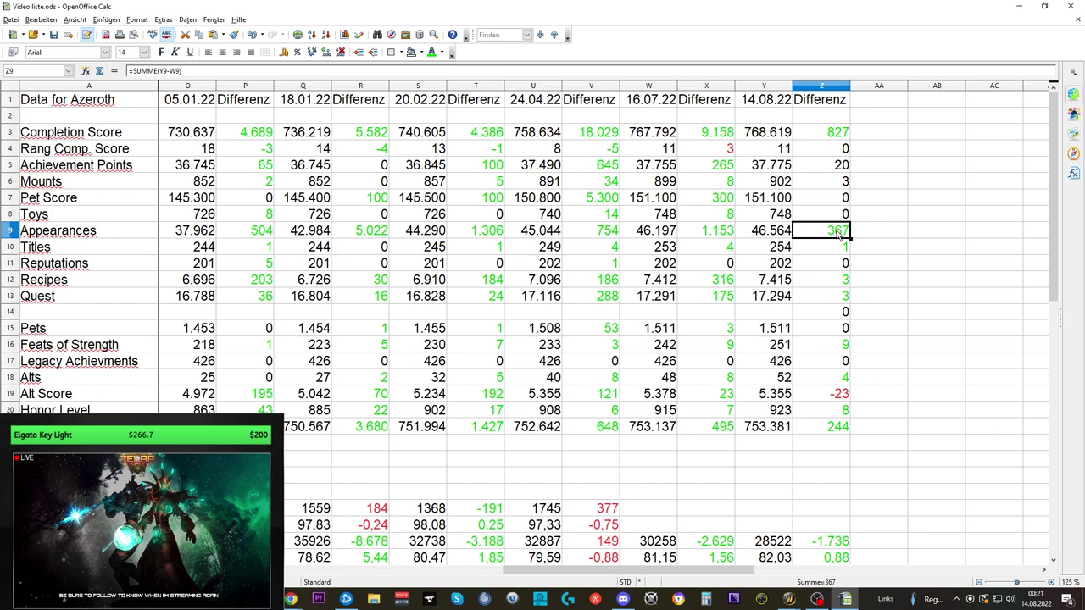
# Step: Review the 14.08.22 differences for Titles, Reputations, Recipes and Quest
pyautogui.click(845, 251)
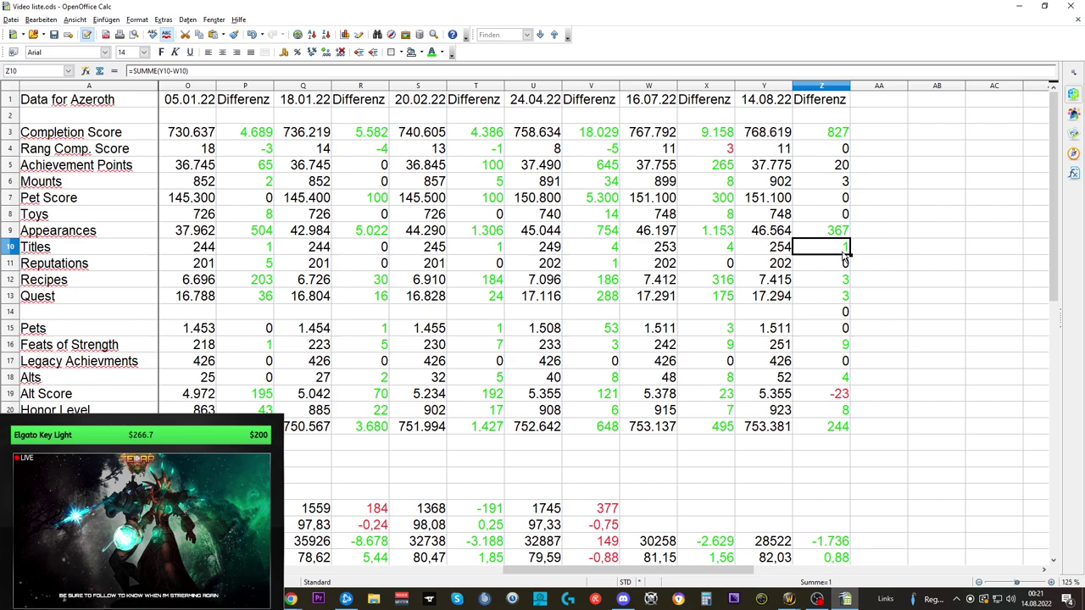
pyautogui.click(840, 268)
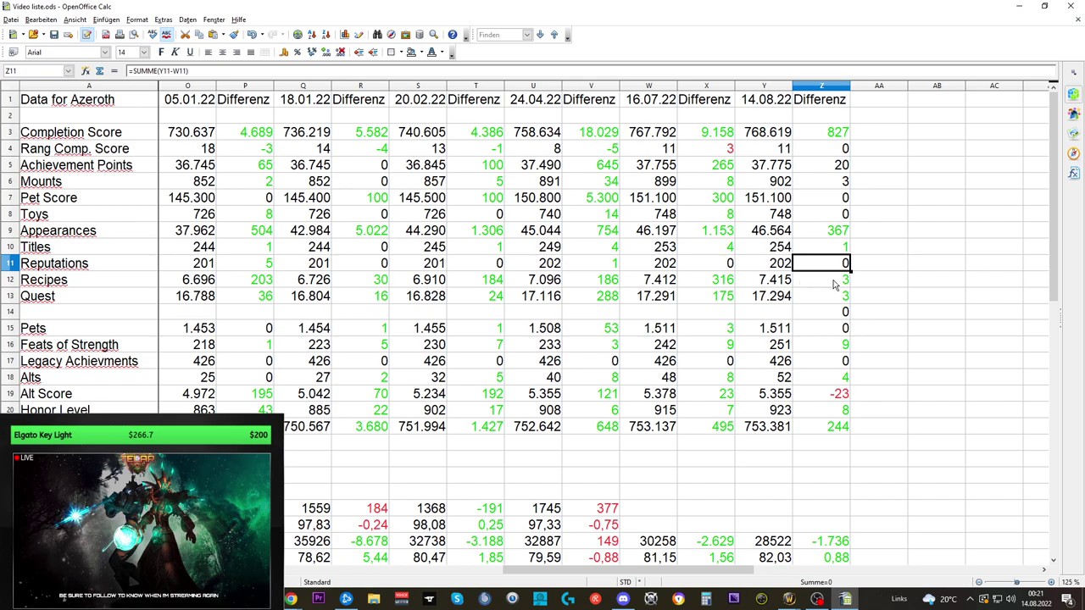
pyautogui.click(837, 284)
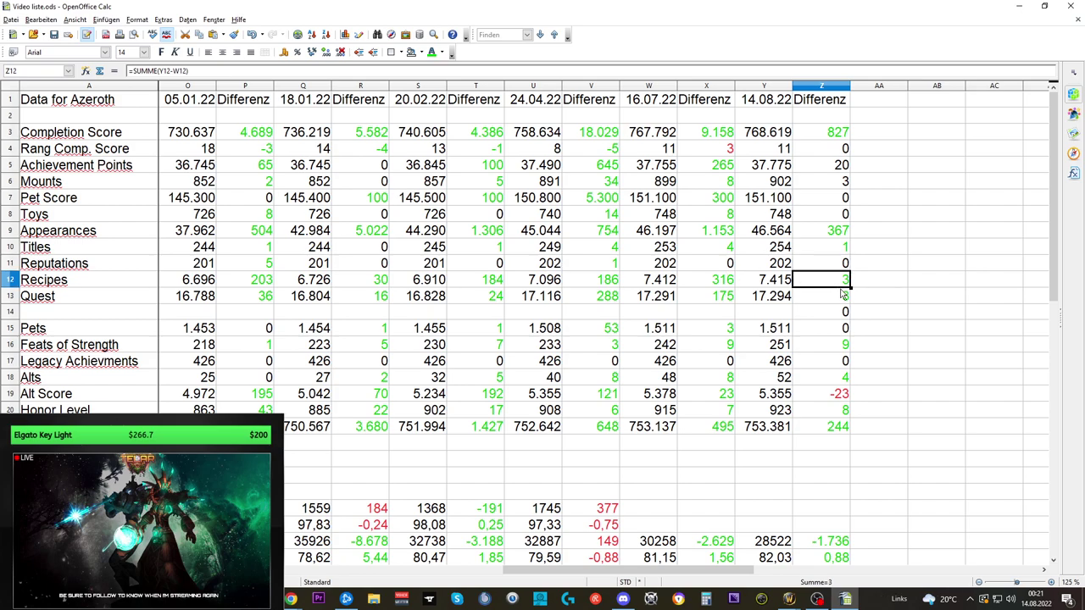
pyautogui.click(846, 298)
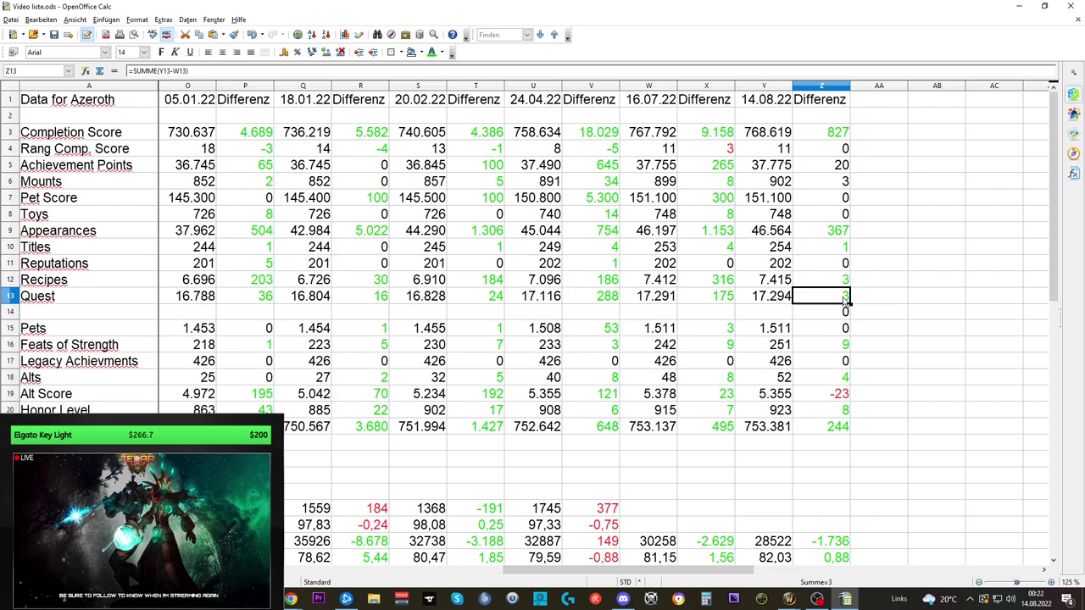
pyautogui.click(849, 281)
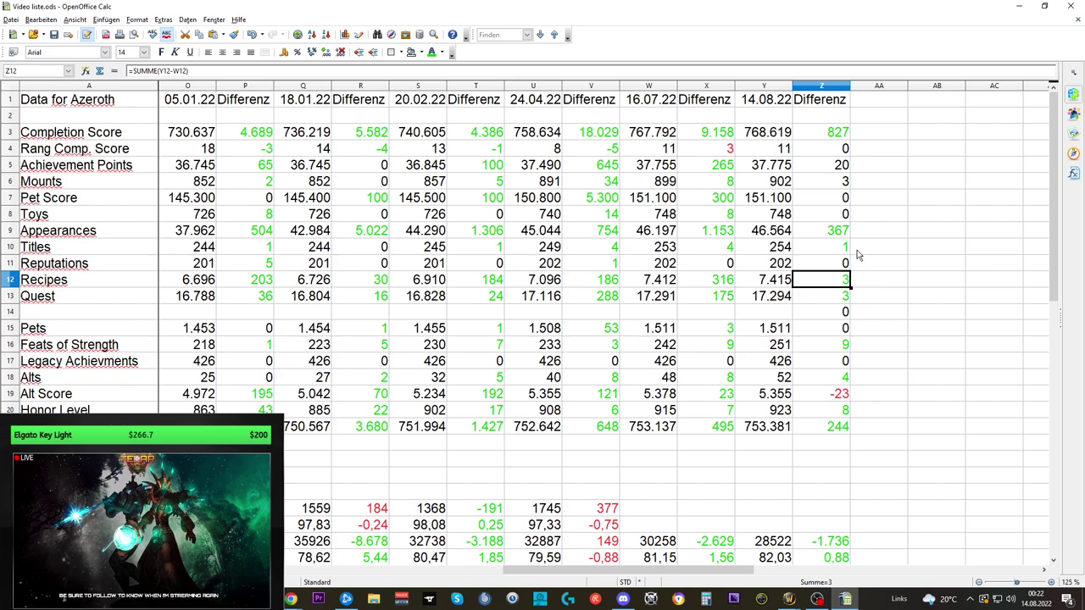
# Step: Review the 14.08.22 differences for Pets, Feats of Strength and Alts, comparing the Alts counts with 16.07.22
pyautogui.click(845, 329)
pyautogui.click(846, 346)
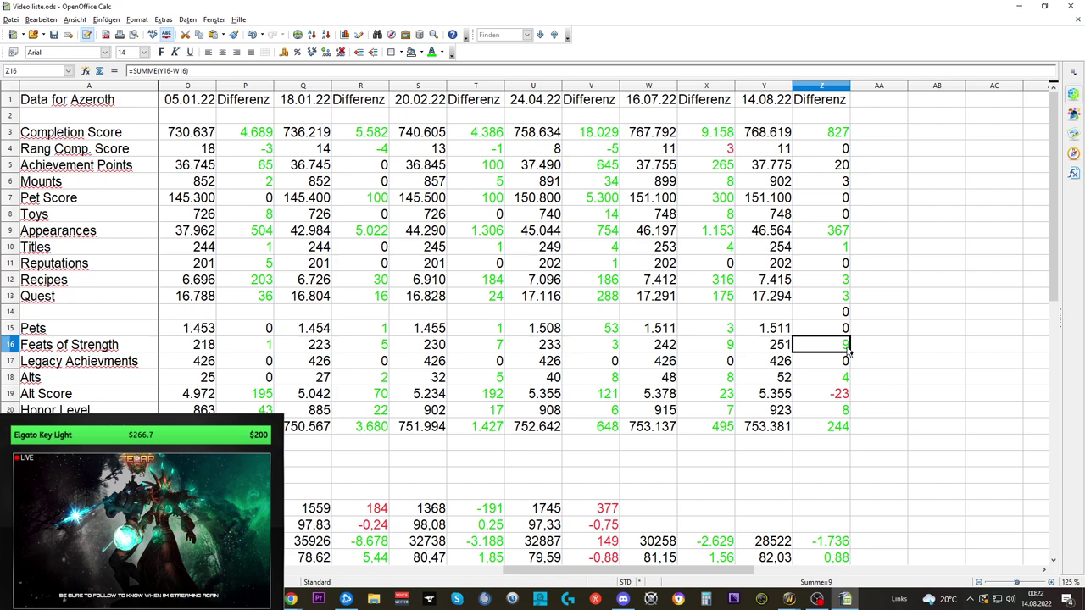
pyautogui.click(847, 382)
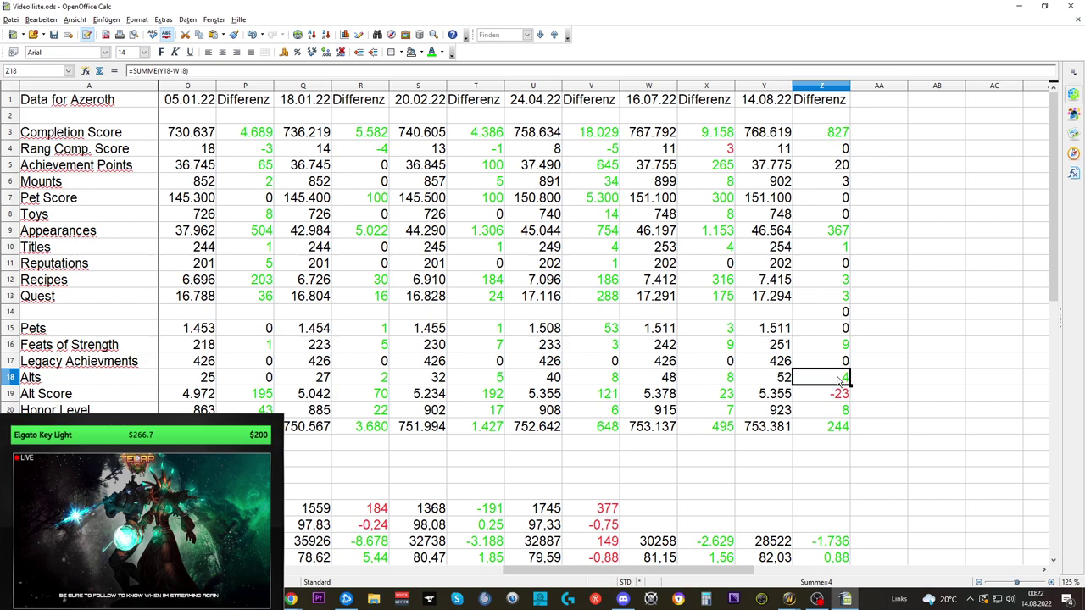
pyautogui.click(674, 388)
pyautogui.click(772, 378)
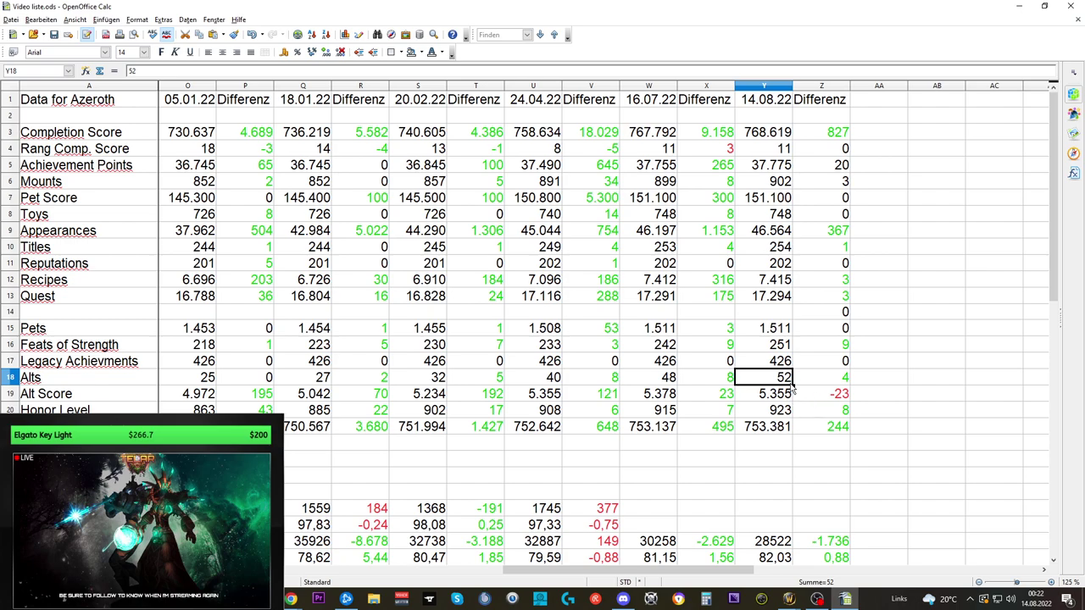
# Step: Check the 14.08.22 Alt Score and review the differences for Alt Score, Honor Level and Honorable Kills
pyautogui.click(768, 400)
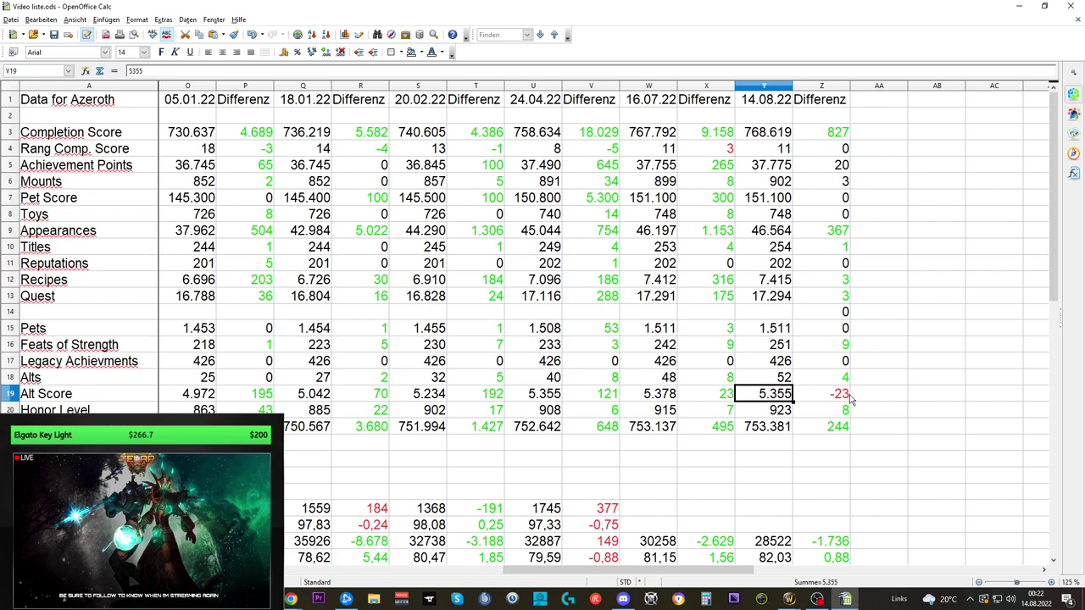
pyautogui.click(844, 395)
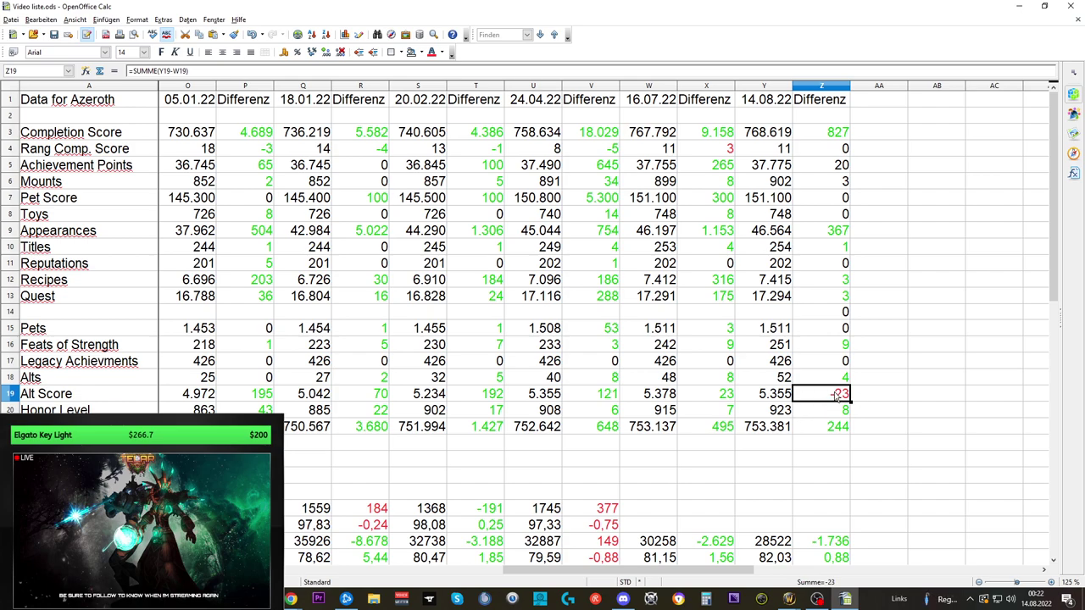
pyautogui.click(832, 412)
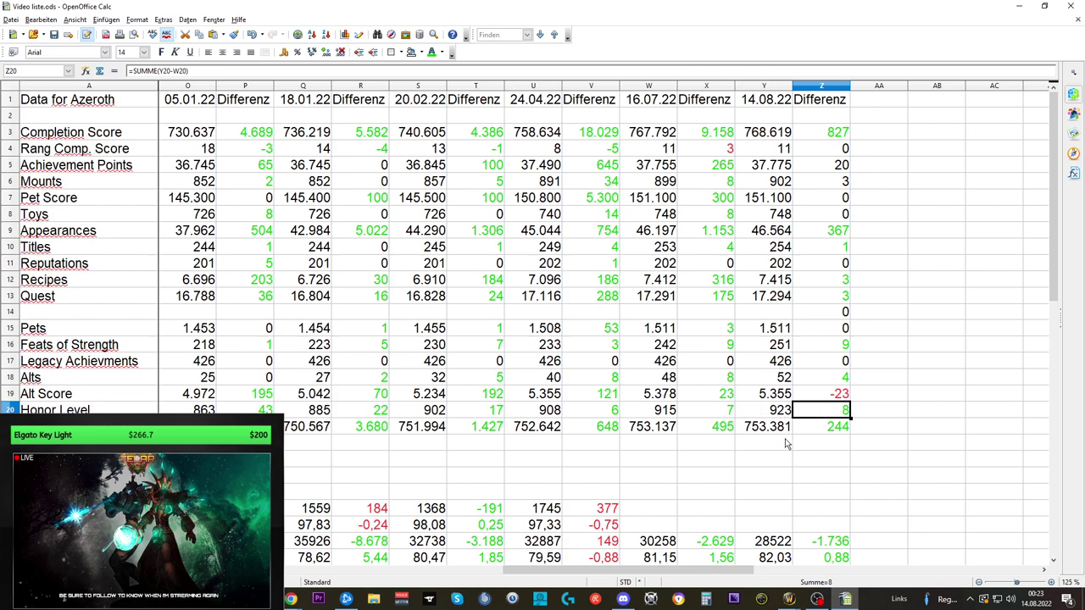
pyautogui.click(848, 430)
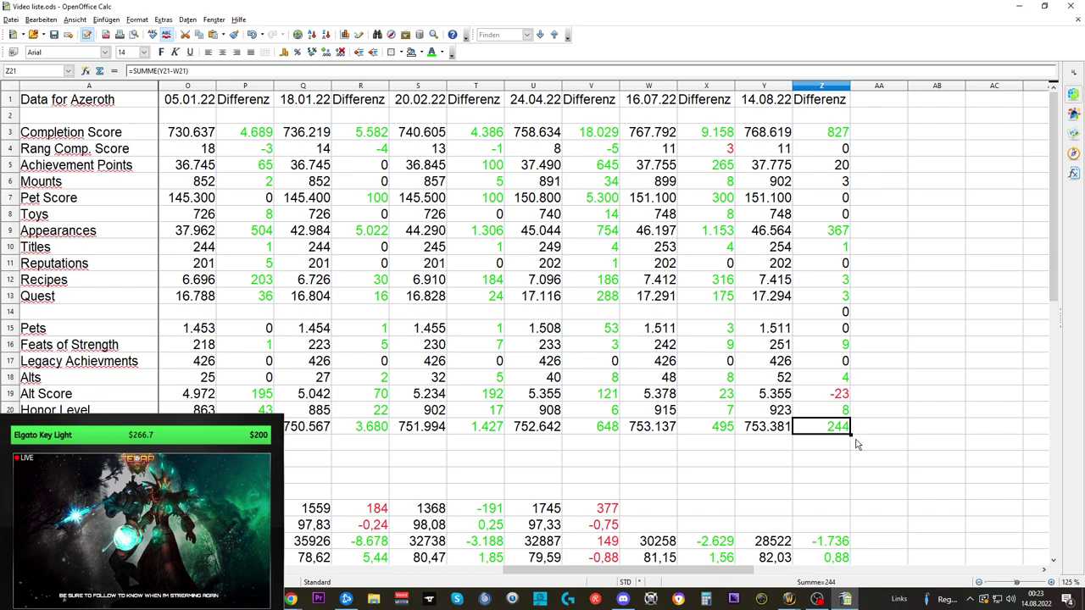
# Step: Compare the 16.07.22 and 14.08.22 Insane ACC Comp values and review the Insane ACC Comp % difference
pyautogui.scroll(-4, 853, 438)
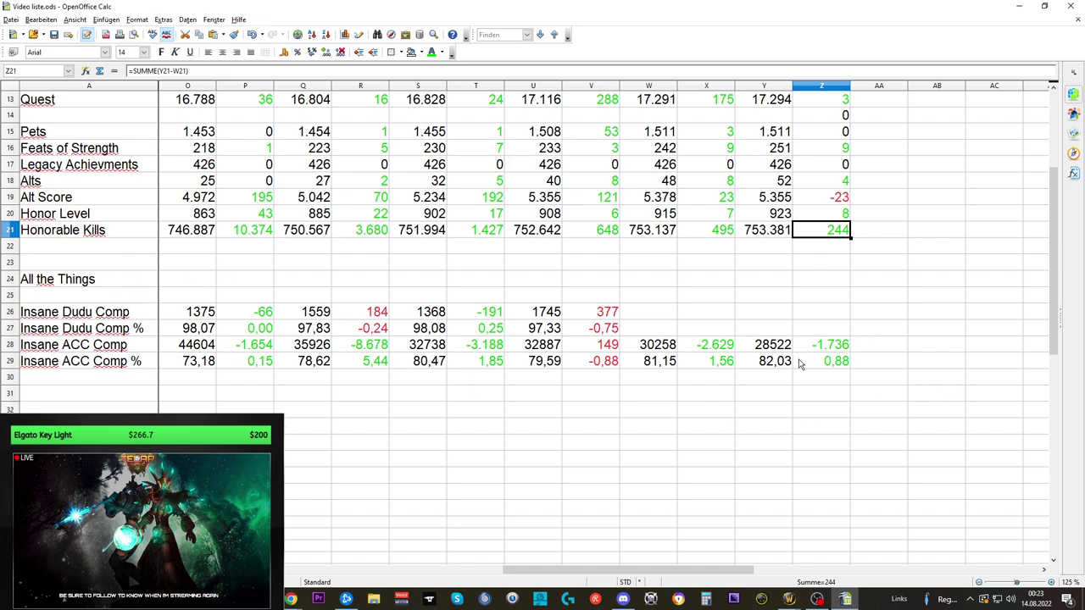
pyautogui.click(674, 352)
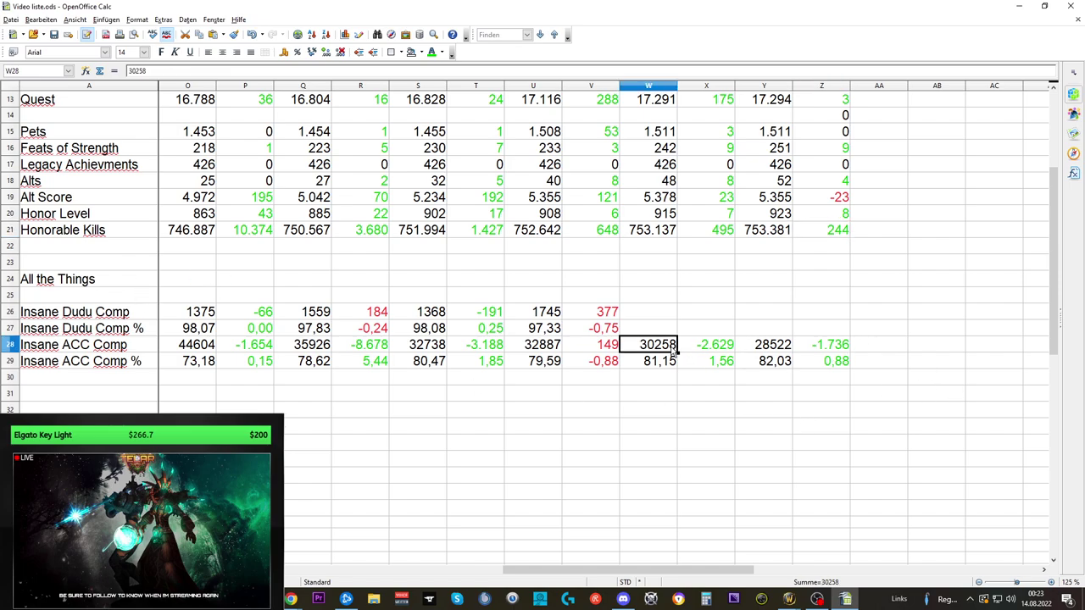
pyautogui.click(768, 346)
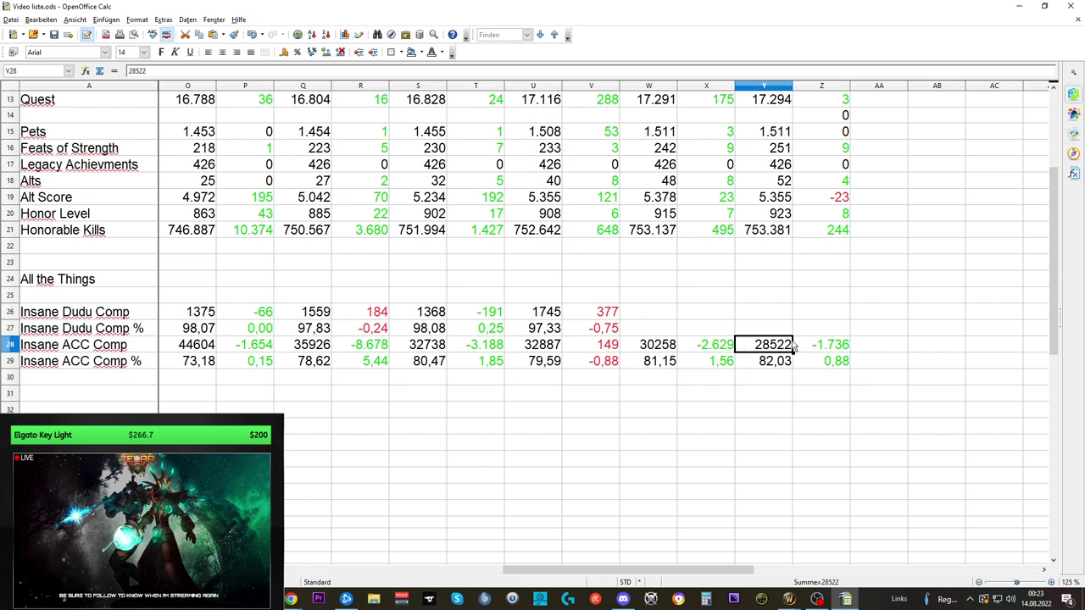
pyautogui.click(839, 365)
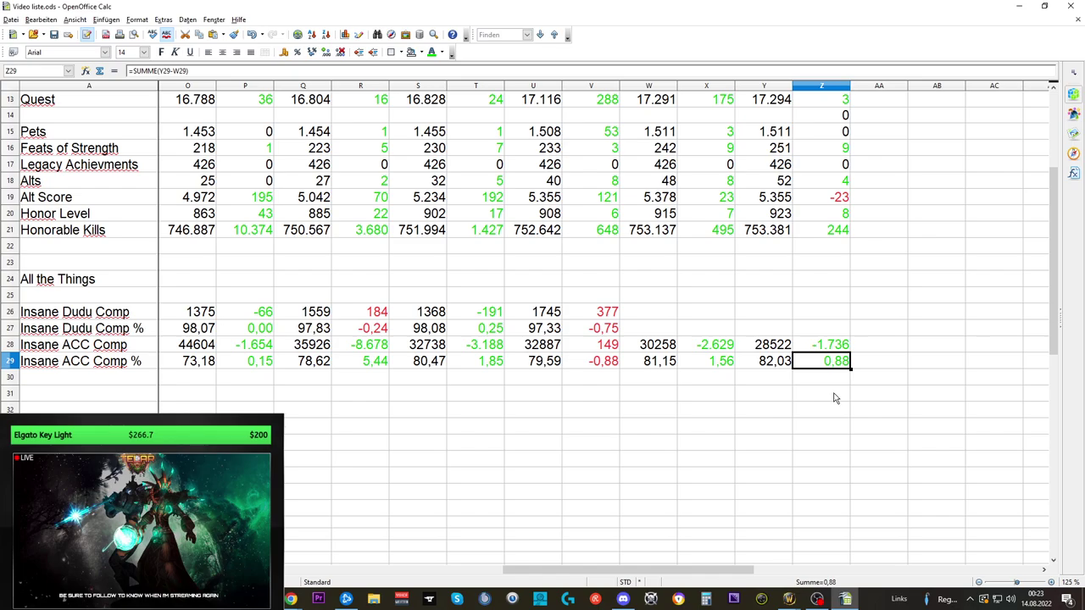
# Step: Switch to World of Warcraft, move the All the Things window higher up and expand its Berufe category
pyautogui.click(1012, 9)
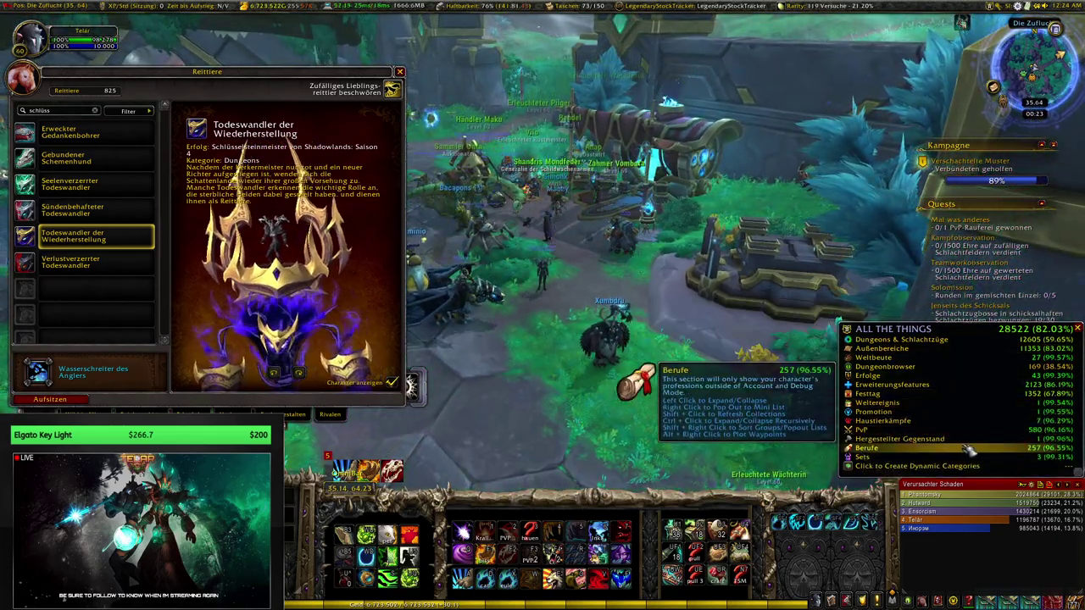
pyautogui.click(968, 439)
pyautogui.click(968, 444)
pyautogui.moveTo(898, 329); pyautogui.dragTo(835, 162)
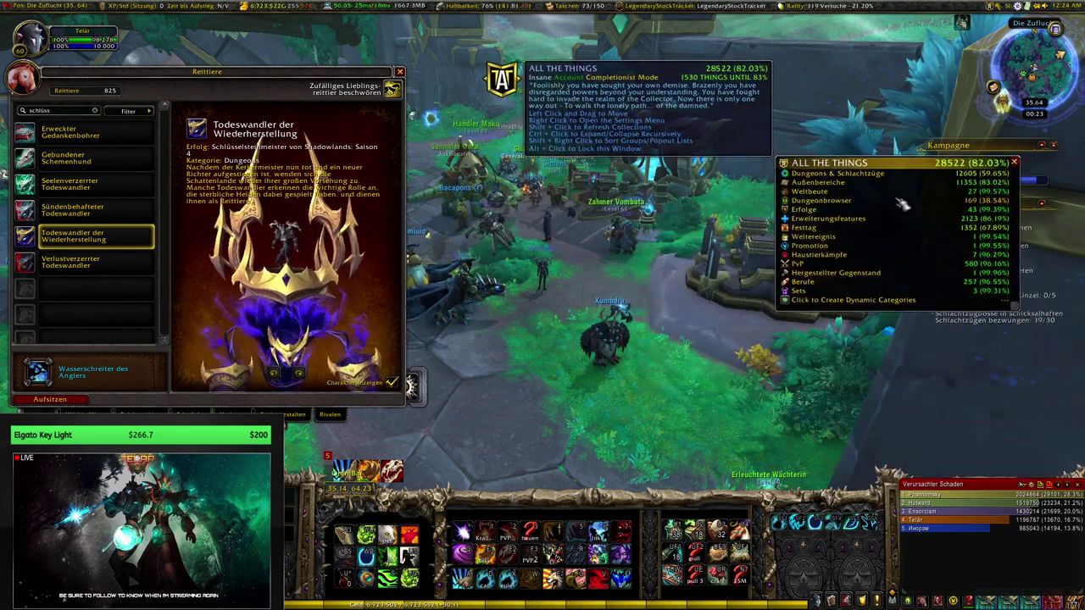
pyautogui.click(882, 283)
pyautogui.scroll(-3, 877, 284)
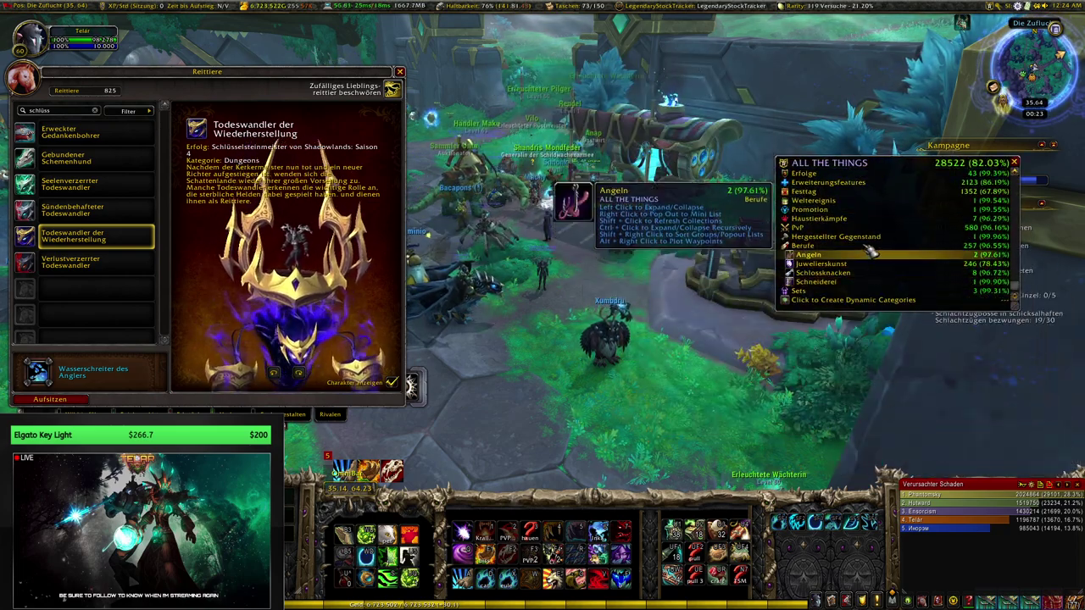
# Step: Enlarge the All the Things window and view the Hyperkomprimierter Ozean items under Angeln, leaving Angeln collapsed
pyautogui.click(810, 255)
pyautogui.scroll(3, 839, 237)
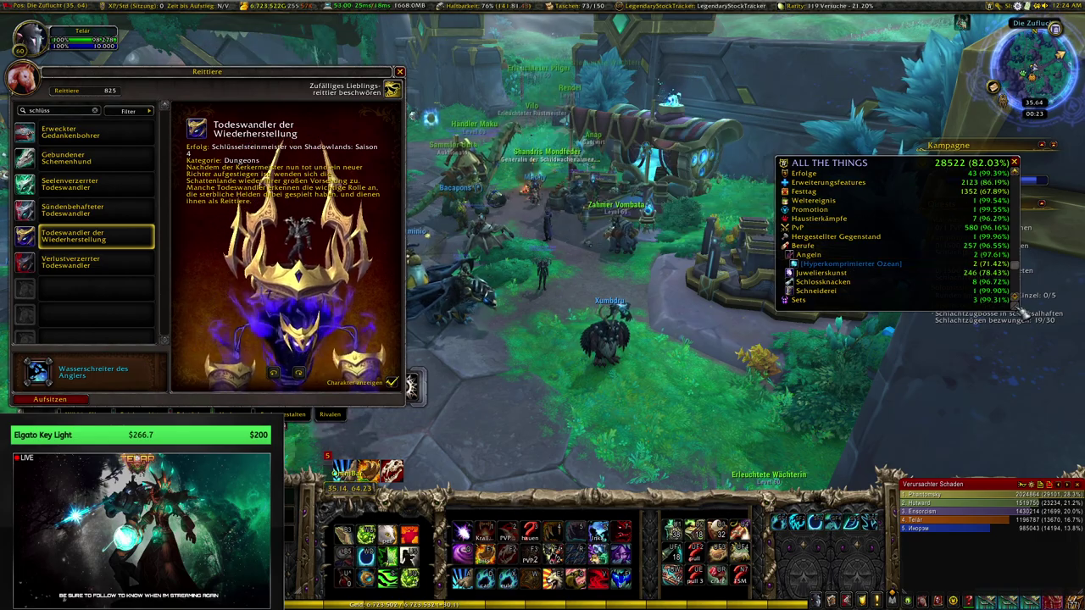
pyautogui.moveTo(1014, 307); pyautogui.dragTo(1062, 433)
pyautogui.moveTo(848, 162); pyautogui.dragTo(757, 156)
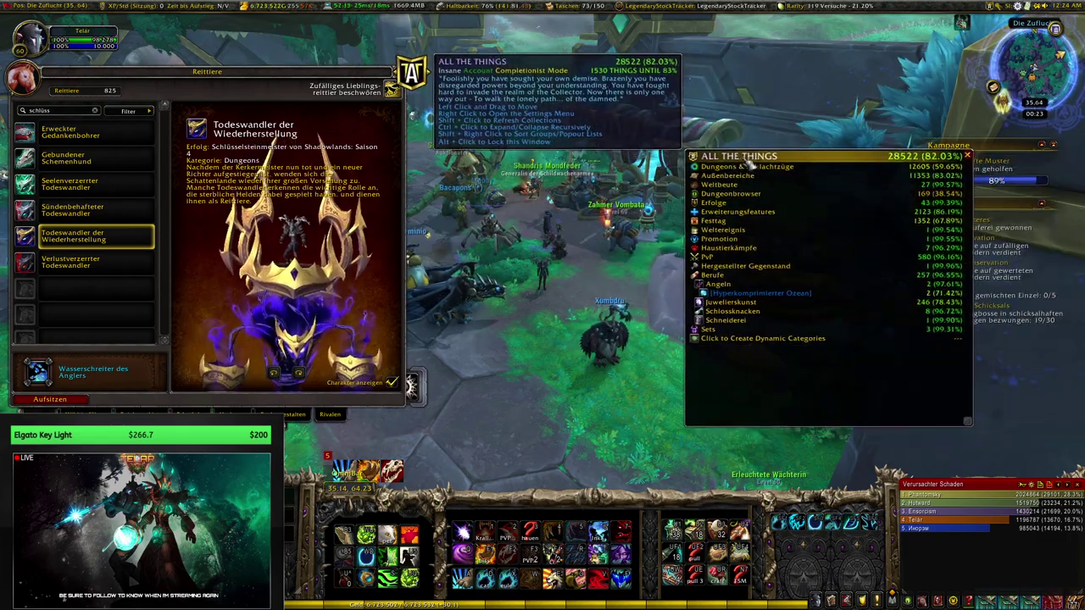
pyautogui.click(767, 292)
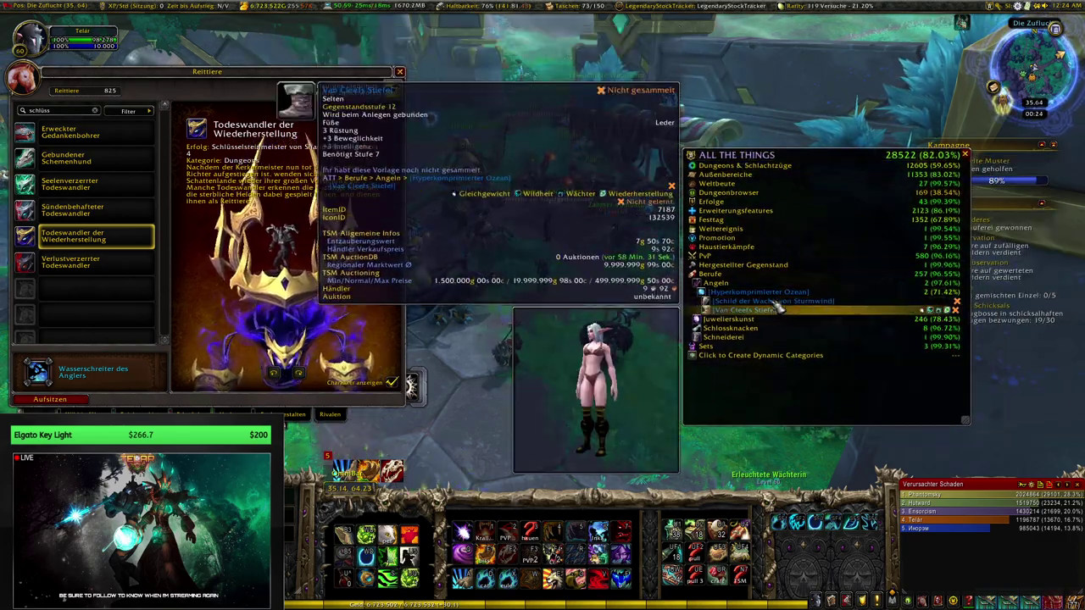
pyautogui.click(740, 284)
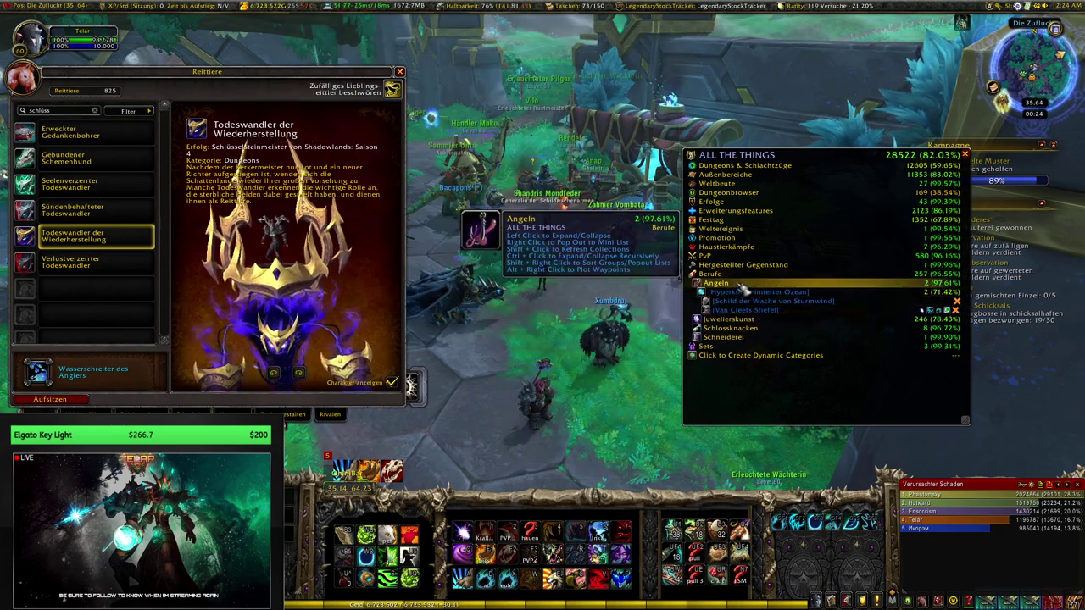
# Step: Examine the Ramponierte, Flammenversehrte, Verstärkte and Eingerissene Plunderkiste items under Schlossknacken > Nachschlüssel, collapsing Schlossknacken when done
pyautogui.click(745, 301)
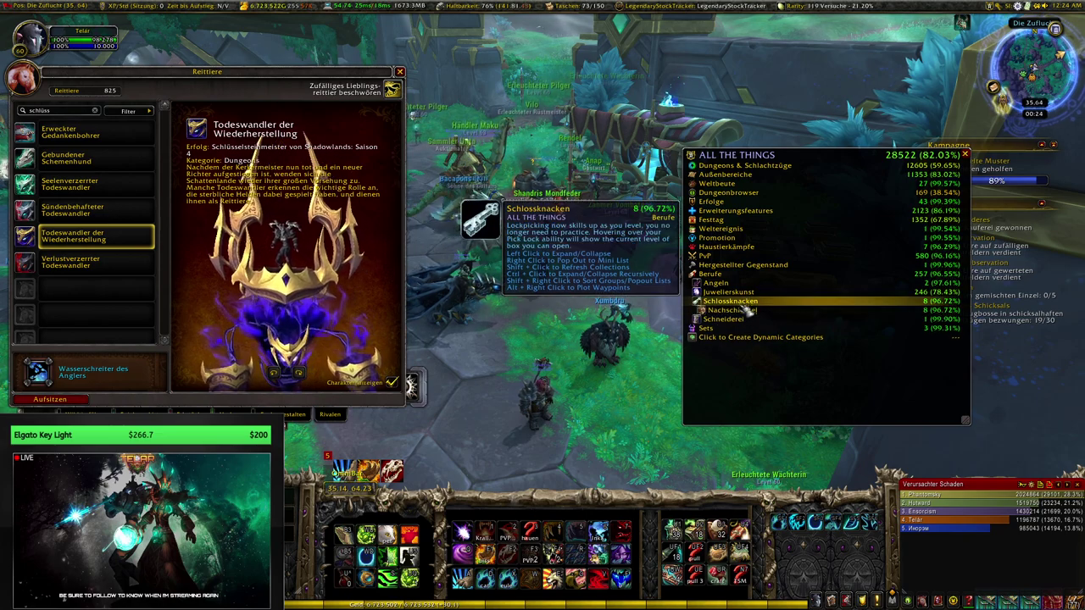
pyautogui.click(746, 310)
pyautogui.click(748, 319)
pyautogui.click(746, 337)
pyautogui.click(747, 373)
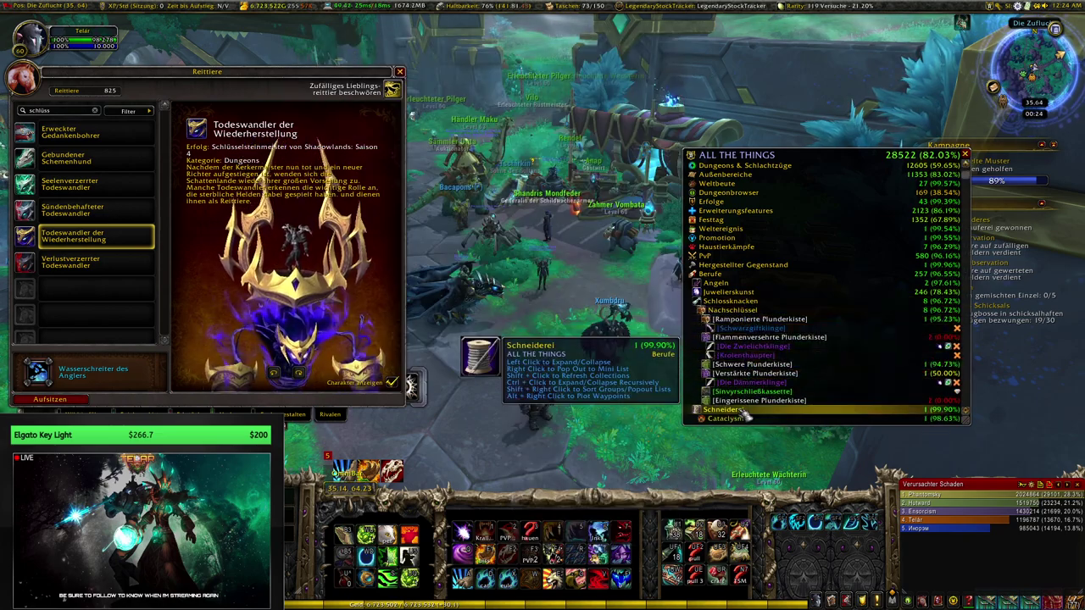
pyautogui.click(746, 400)
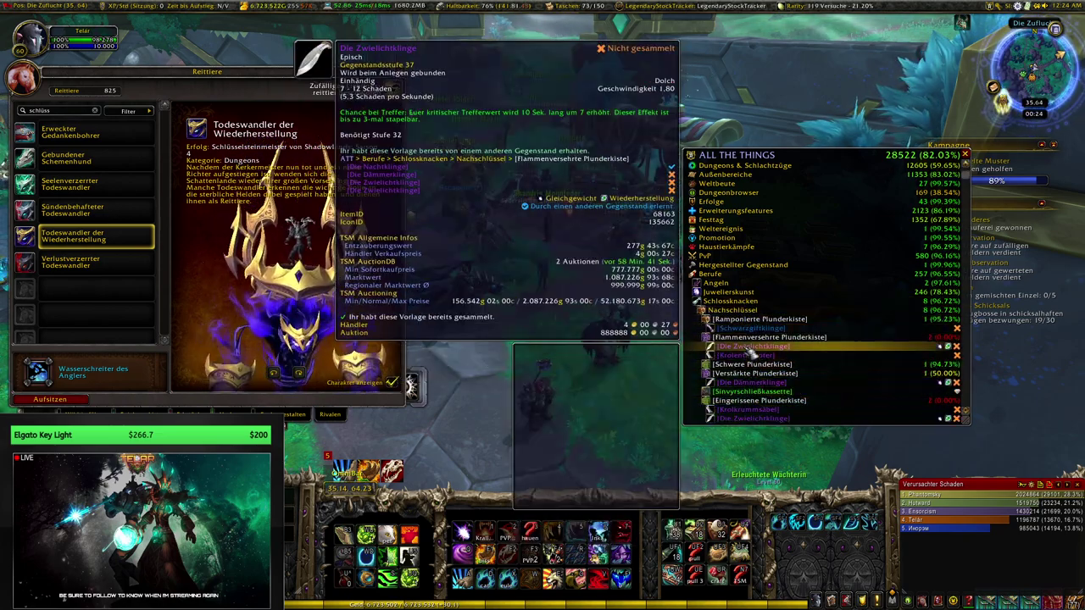
pyautogui.click(737, 310)
pyautogui.click(733, 301)
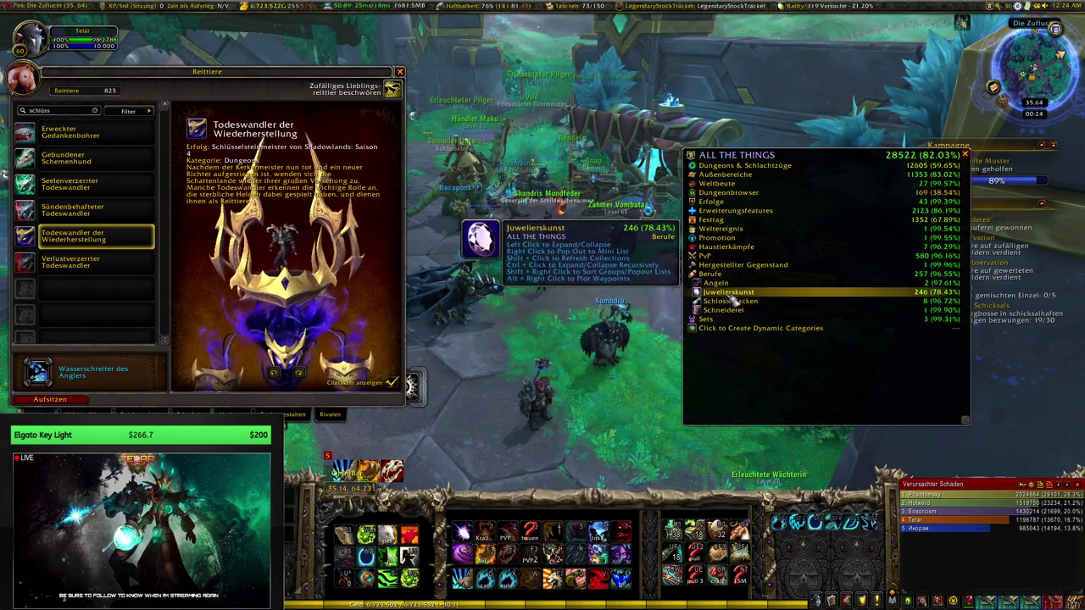
# Step: Expand Schneiderei > Cataclysm > Hüte & Kapuzen and view the Eleganter Zylinderhut recipe
pyautogui.click(732, 310)
pyautogui.click(729, 319)
pyautogui.click(739, 328)
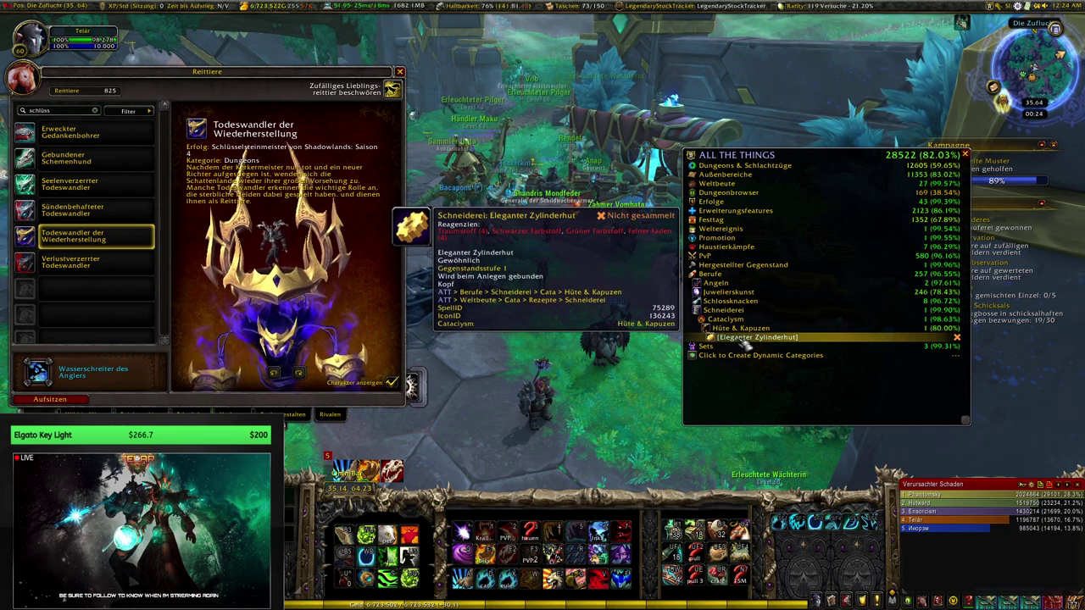